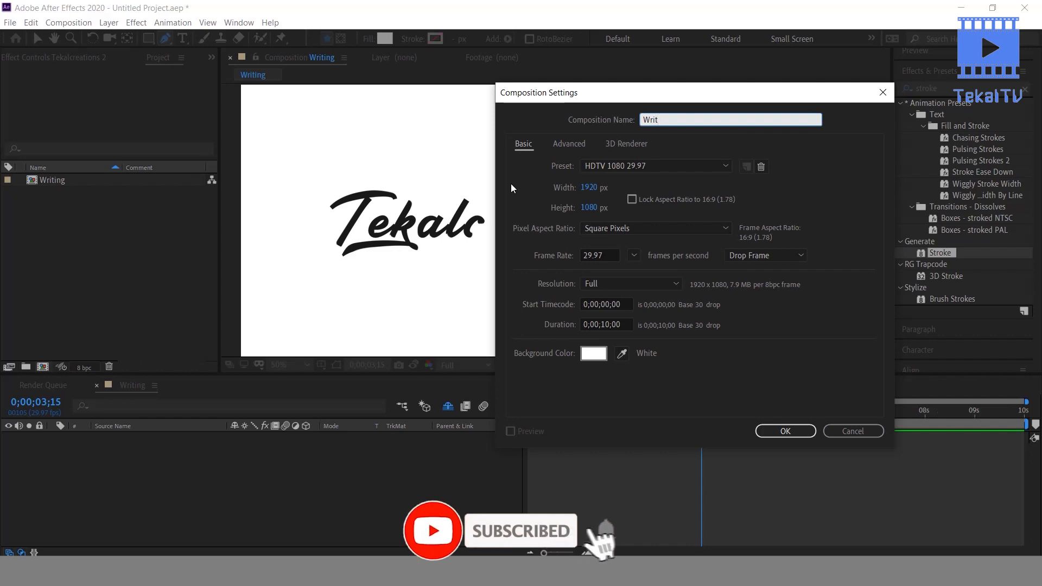
Step: Name the composition Write and accept the HDTV 1080 29.97 preset with a white background
type("e")
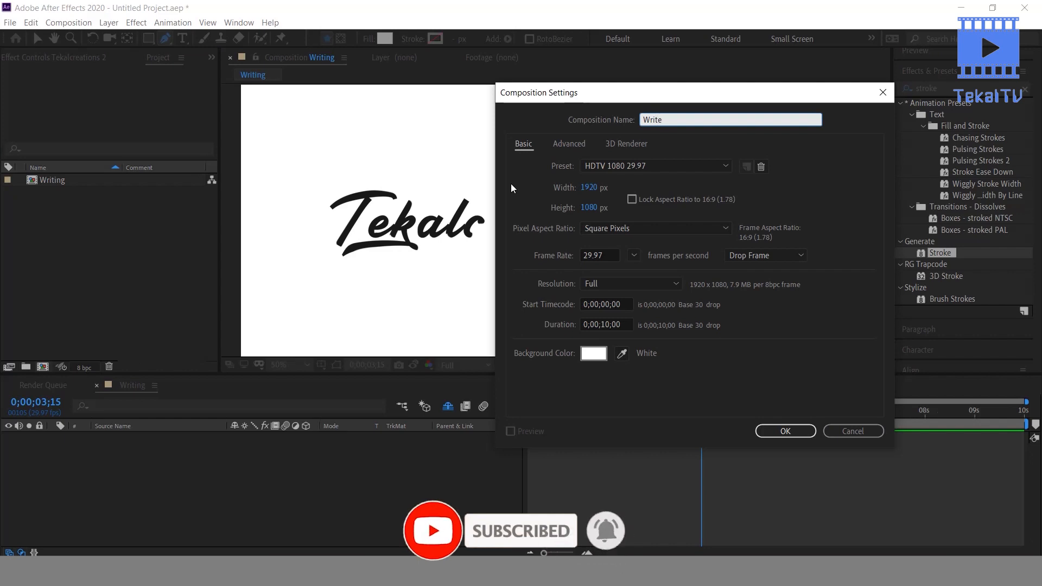
left_click(585, 357)
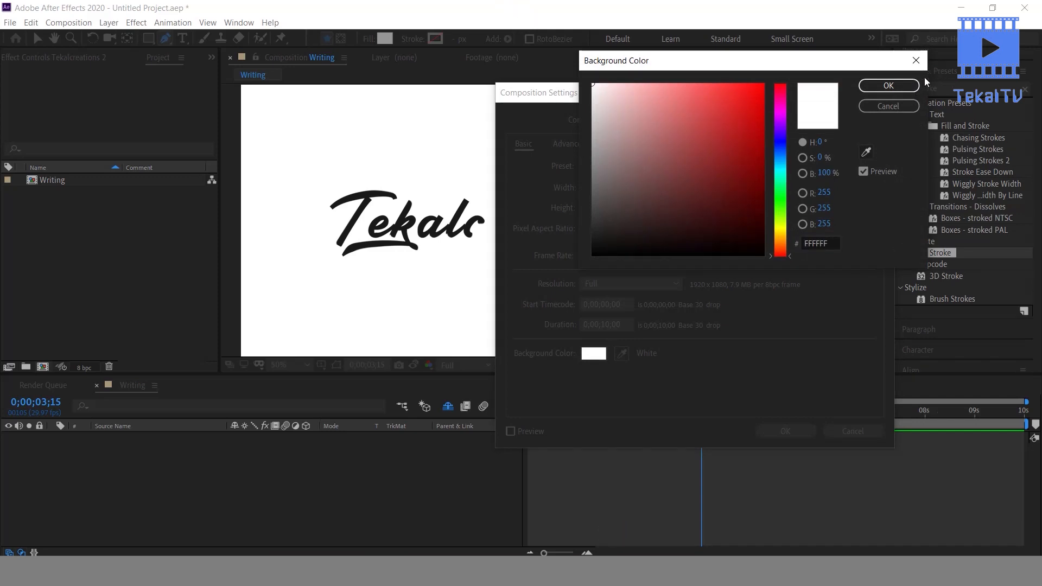
left_click(911, 87)
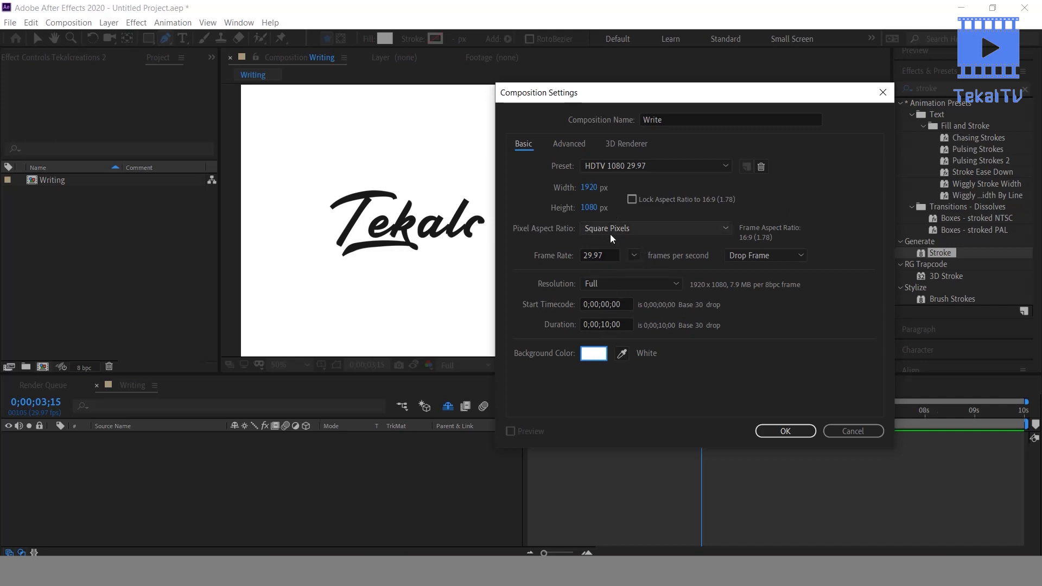
left_click(627, 162)
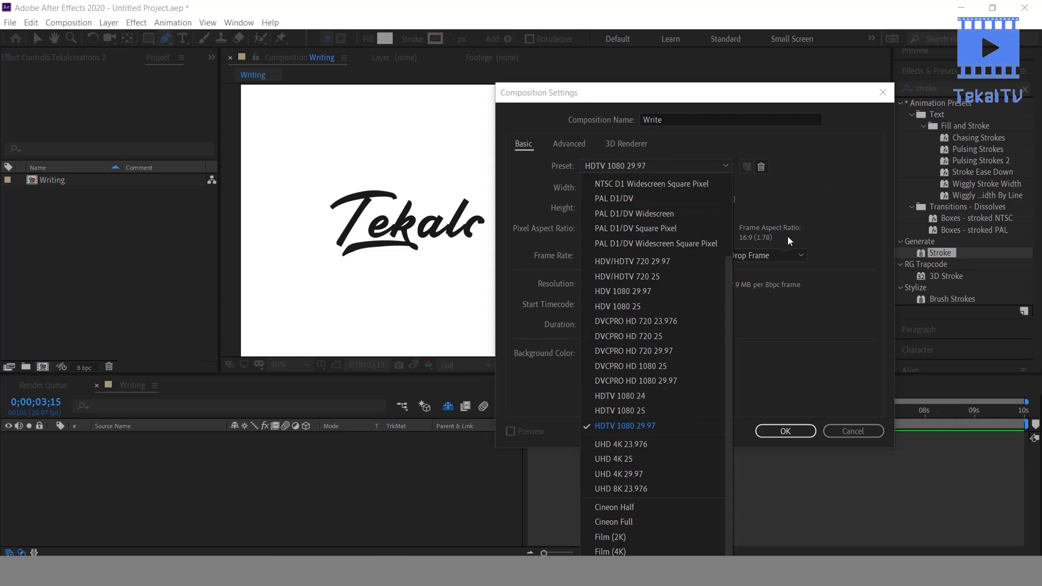
left_click(805, 197)
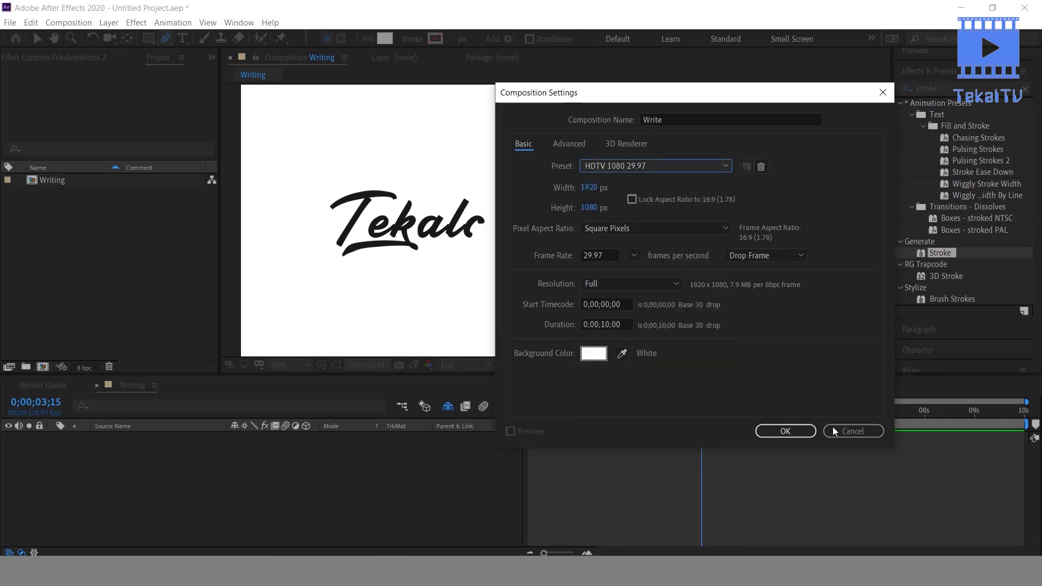
left_click(809, 430)
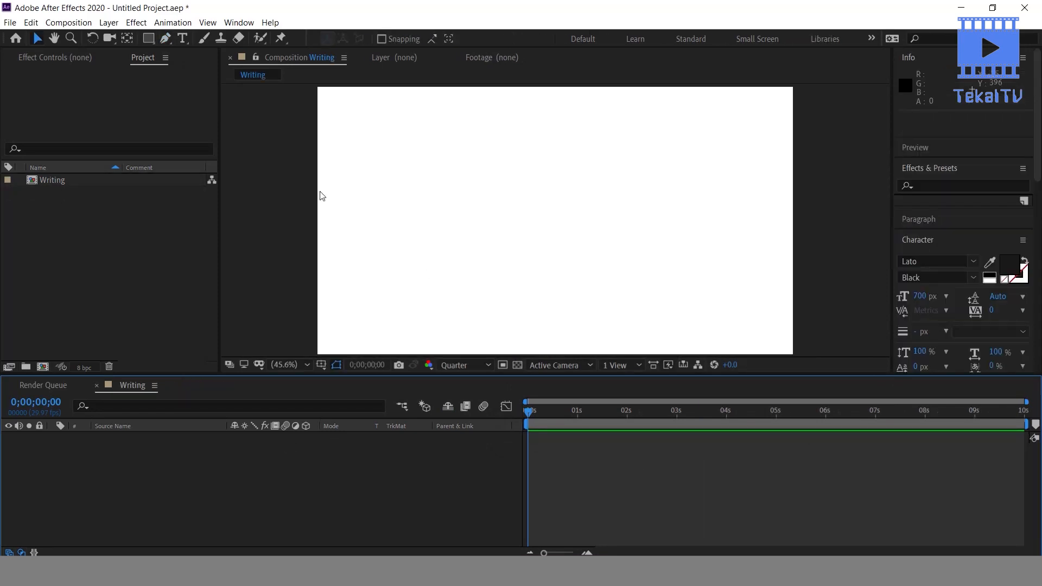
Step: Add a text layer reading "tekalcreations" to the Writing composition
left_click(182, 38)
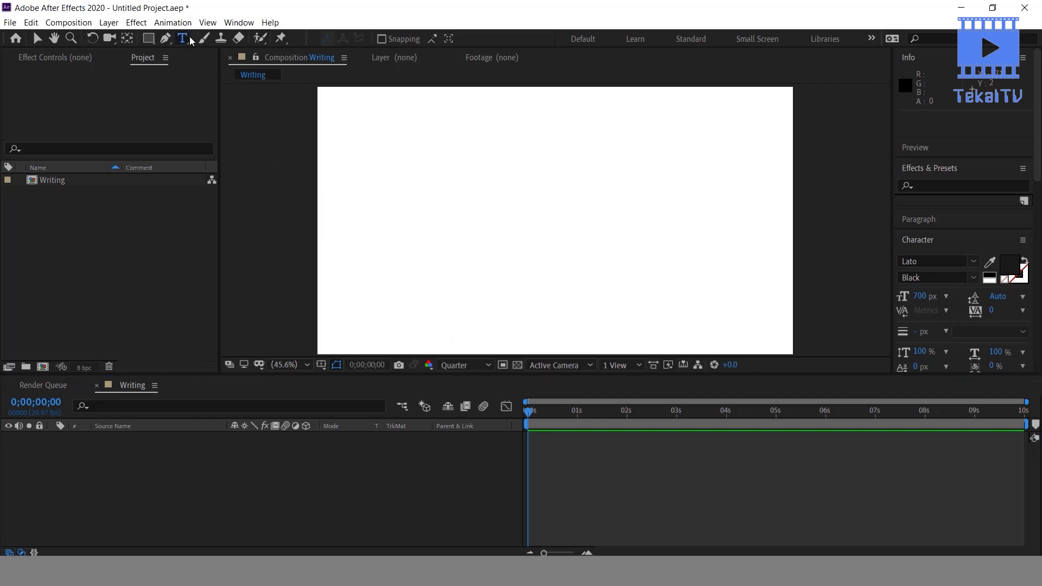
left_click(513, 219)
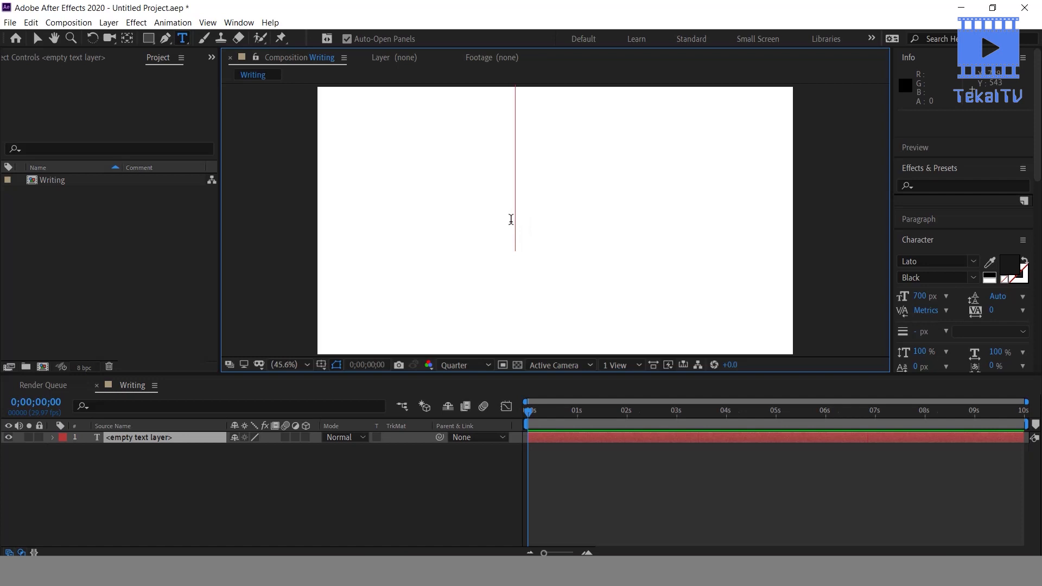
type("t")
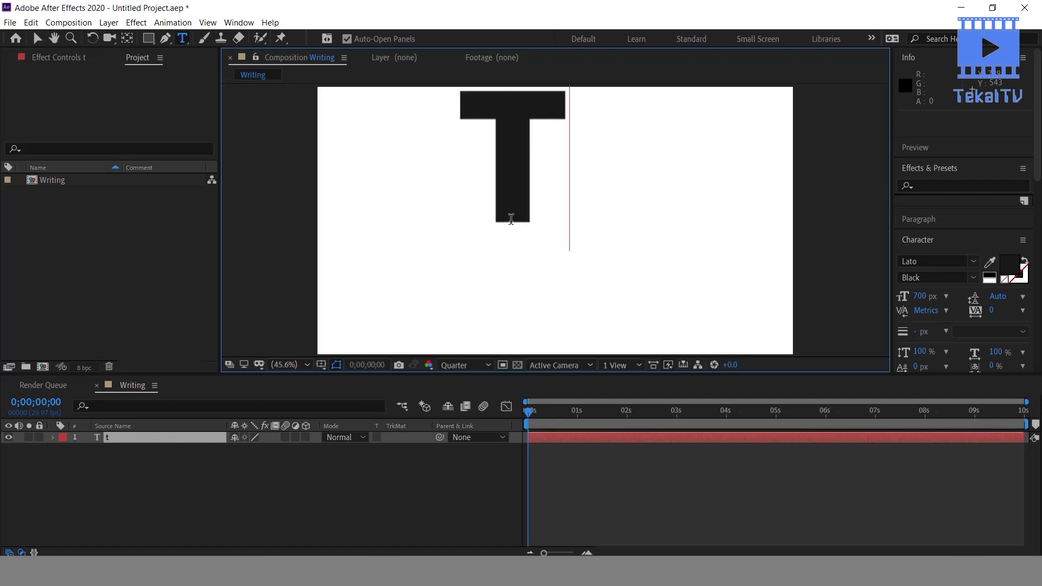
type("eka")
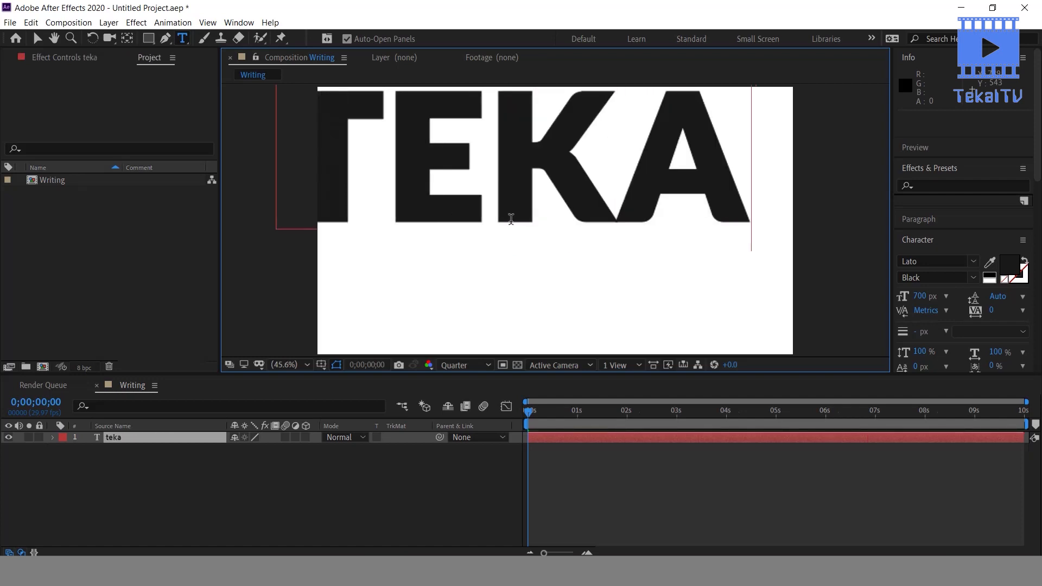
type("lcrea")
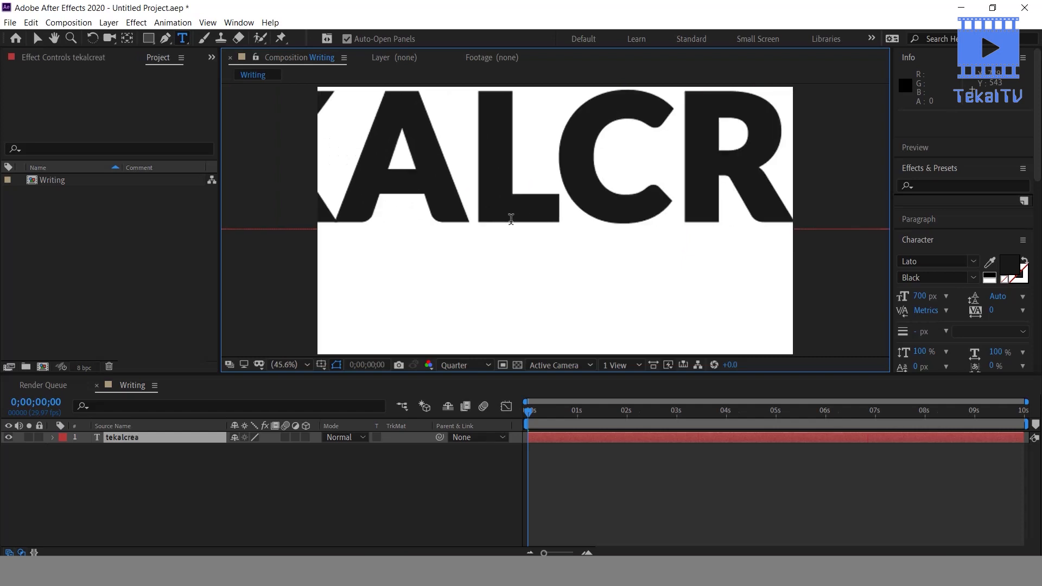
type("tions")
Step: Set the whole text to 180 px and apply the Lemon Jelly Personal Use font
key("ctrl+a")
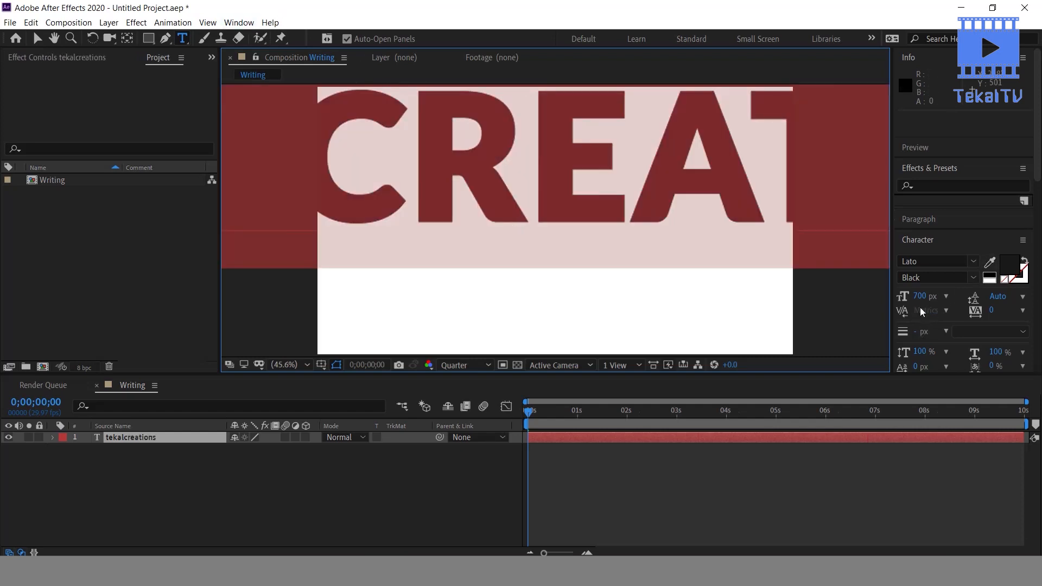
left_click_drag(919, 296, 597, 330)
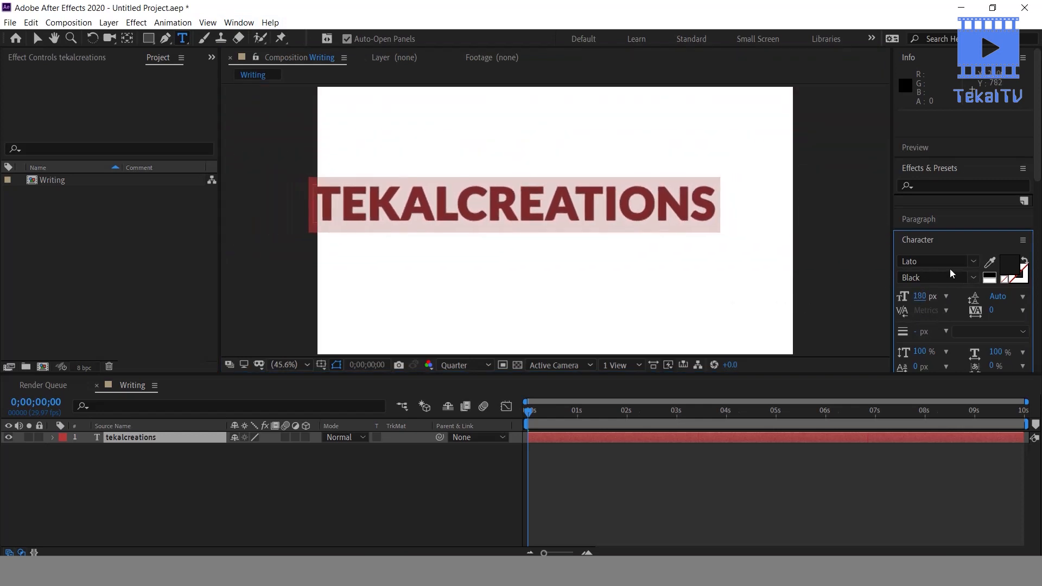
left_click(972, 262)
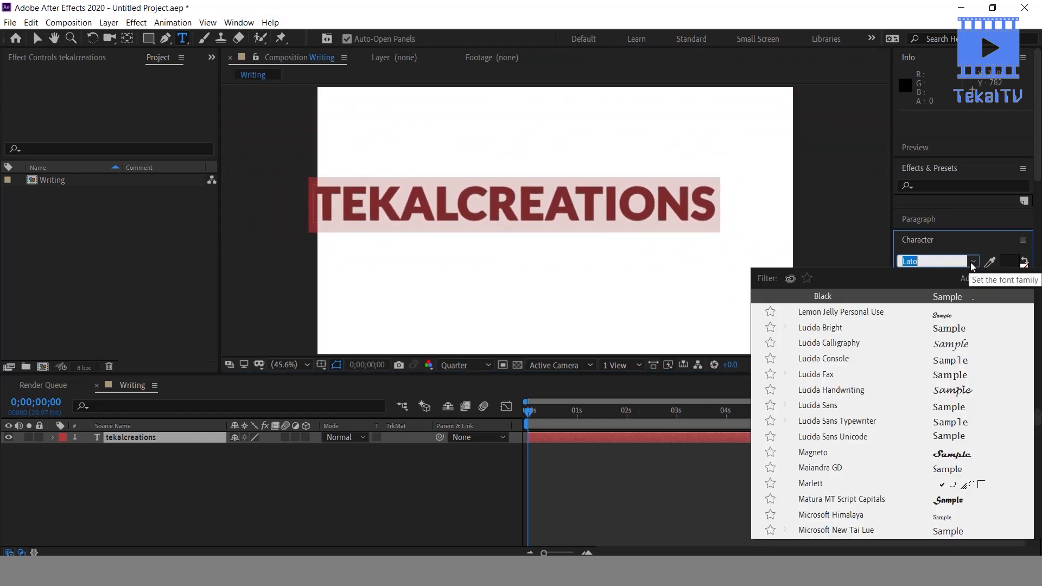
left_click(934, 317)
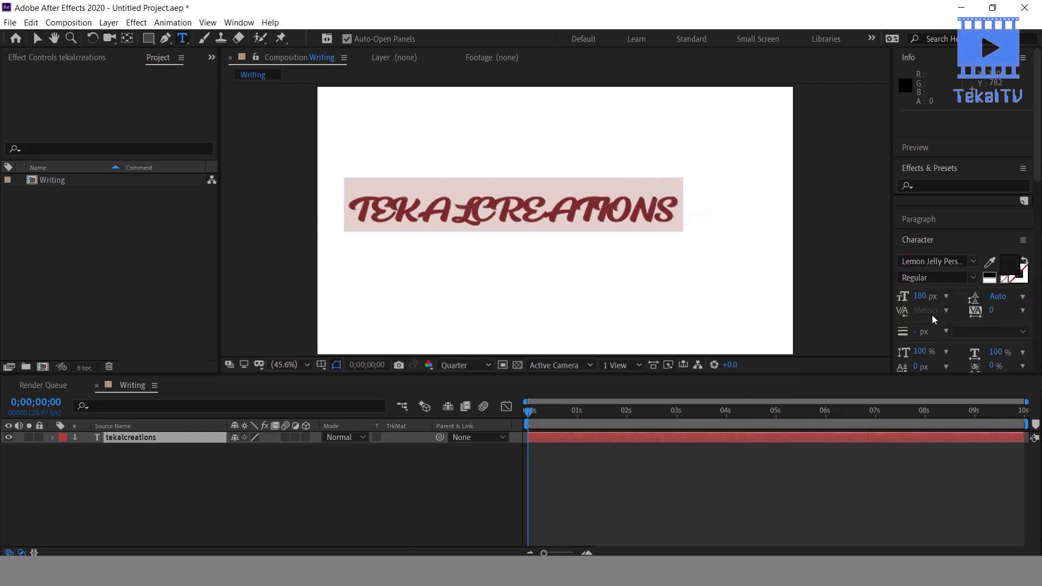
Step: Change the text's font to the Ebbing script font in the Regular style
left_click(979, 264)
scroll(907, 353, "up", 5)
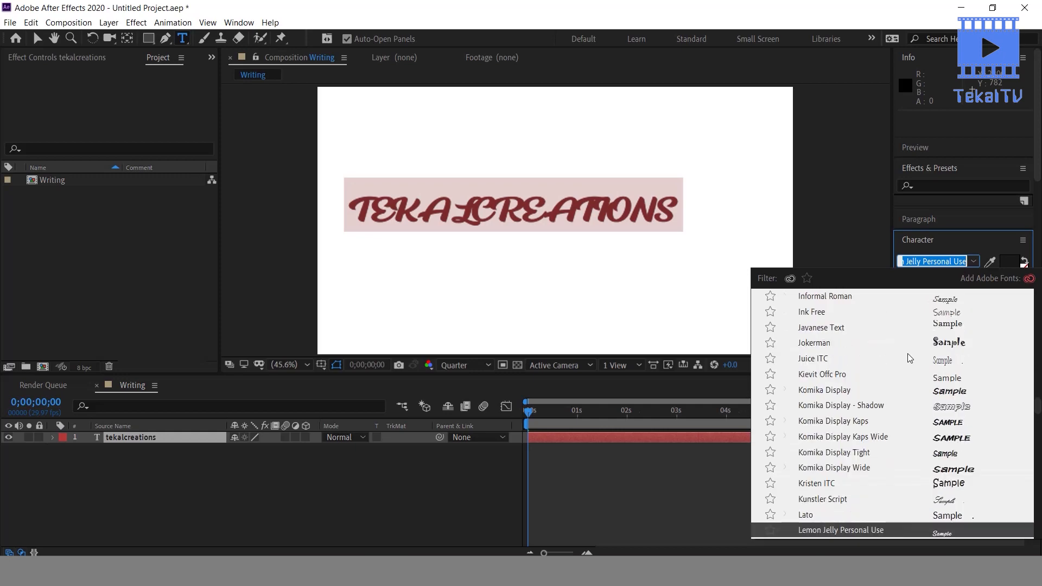
scroll(907, 353, "up", 2)
scroll(907, 353, "up", 2)
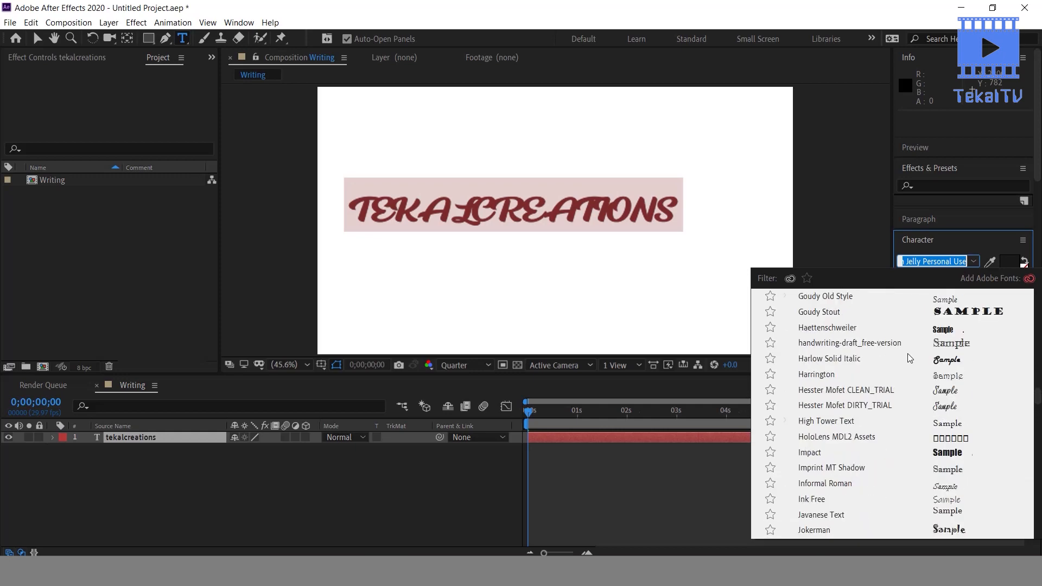
scroll(907, 353, "up", 5)
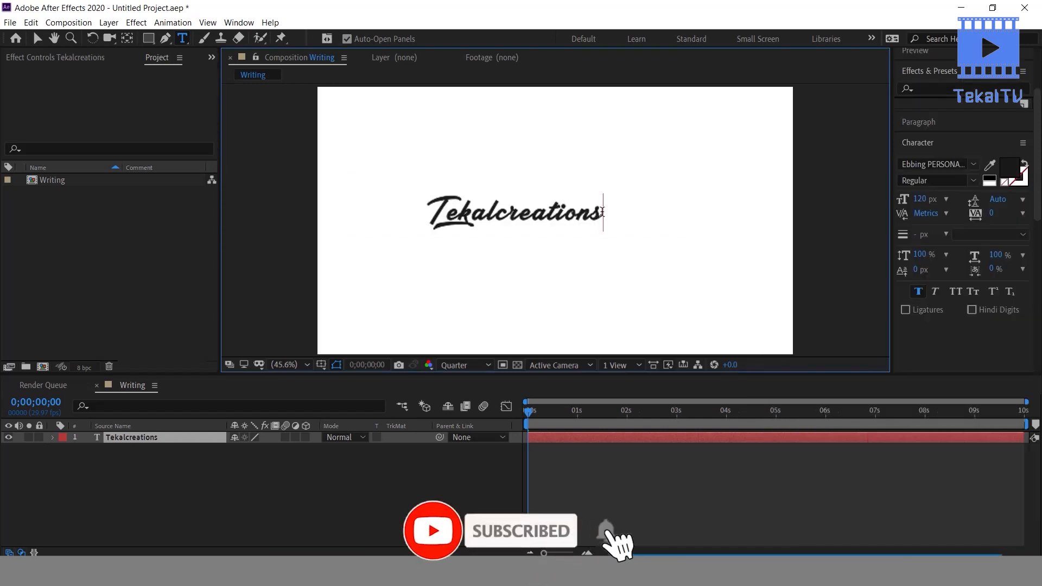
Step: Enlarge the whole Tekalcreations text to a font size of 213 px
left_click_drag(605, 214, 409, 214)
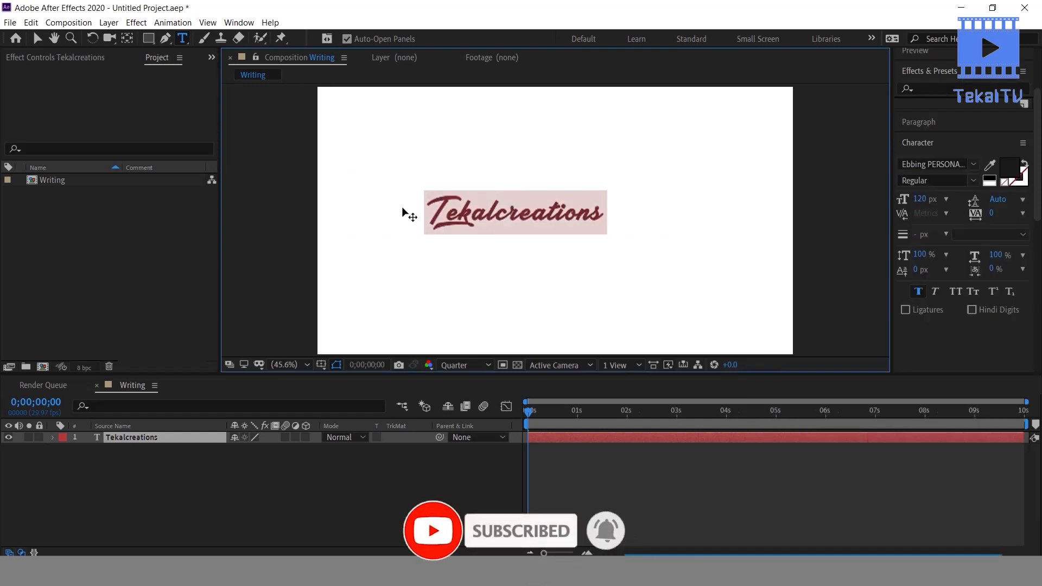
left_click_drag(920, 199, 936, 199)
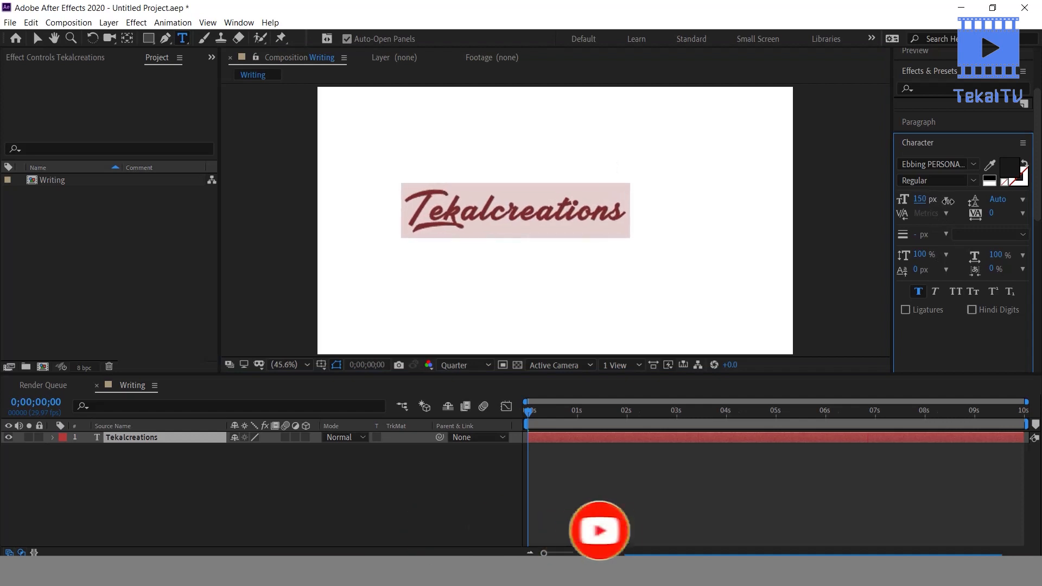
left_click(642, 207)
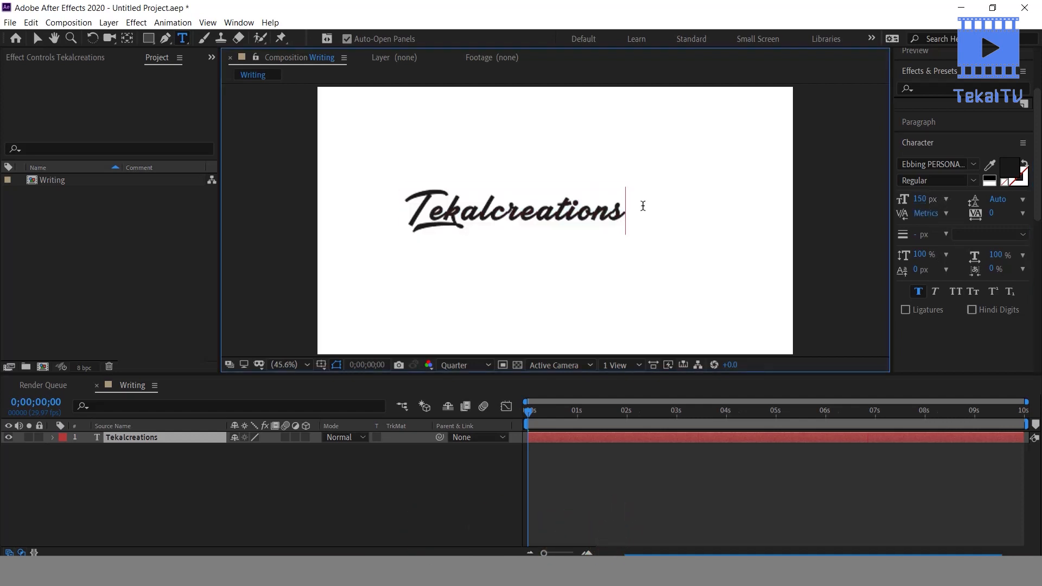
left_click_drag(632, 205, 367, 197)
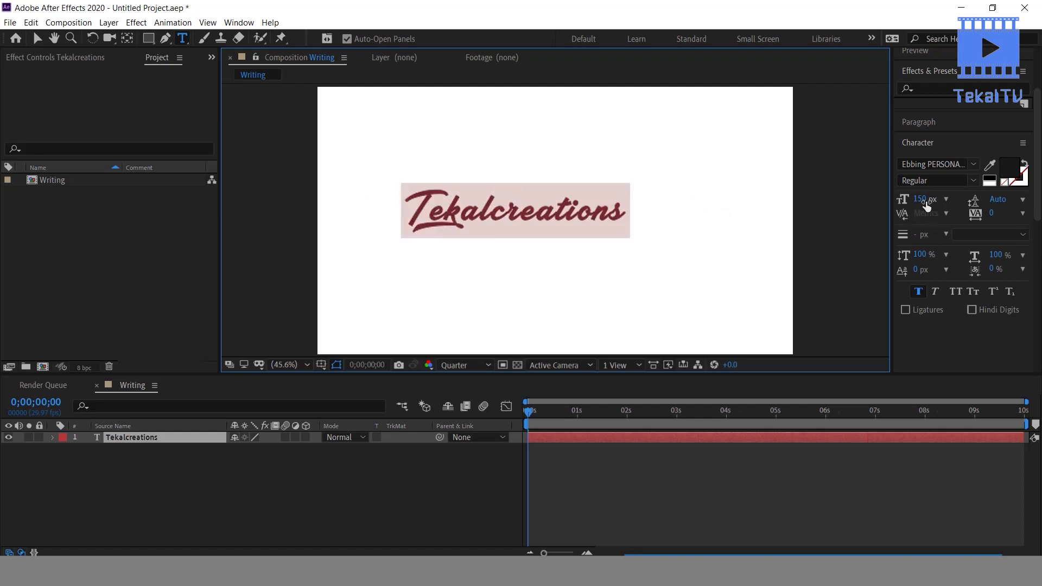
left_click_drag(926, 204, 967, 199)
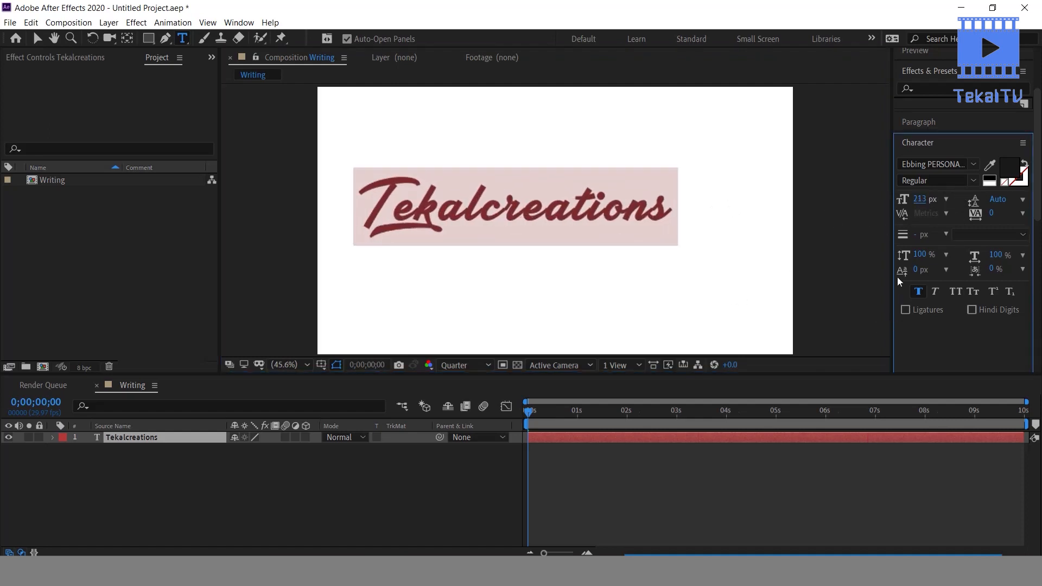
Step: Center the Tekalcreations text layer horizontally and vertically in the composition
left_click(939, 147)
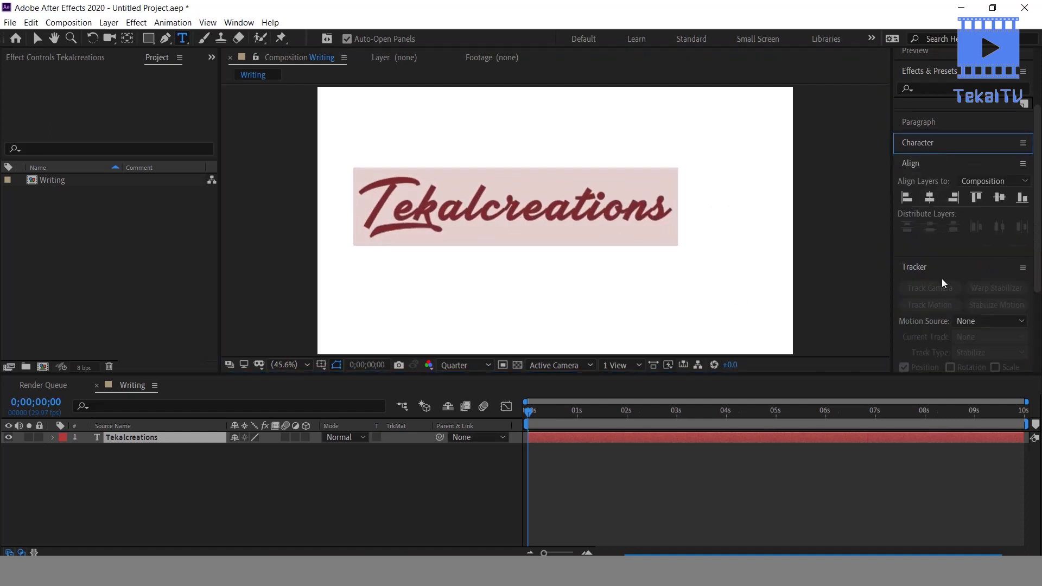
left_click(930, 198)
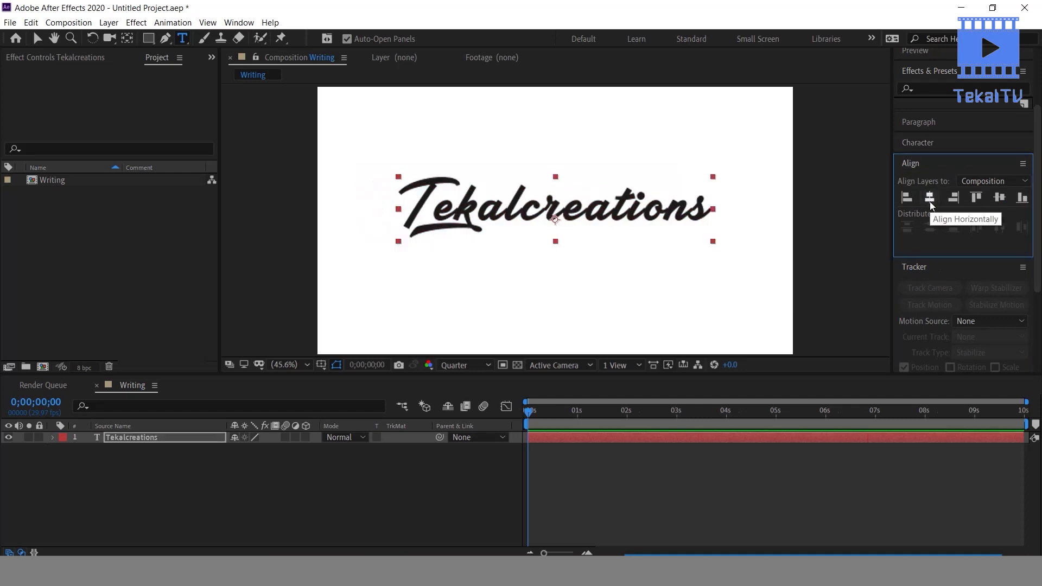
left_click(998, 197)
left_click(648, 288)
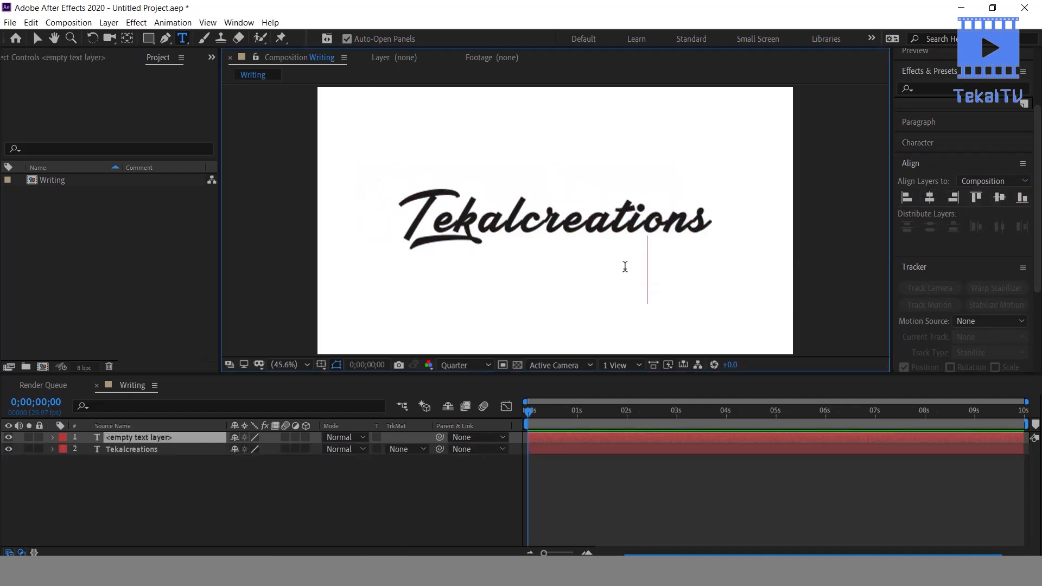
left_click(142, 437)
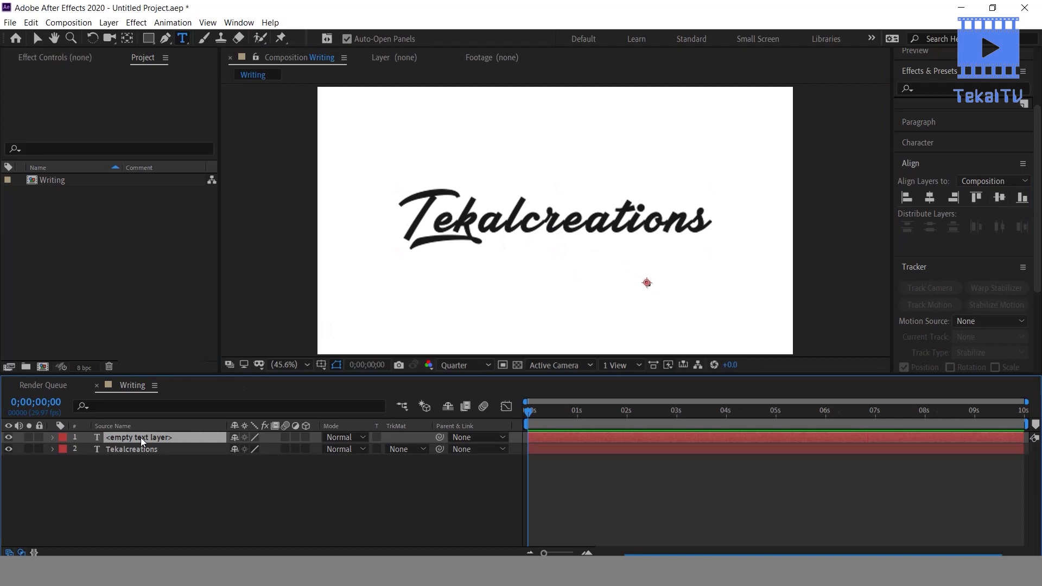
key("Delete")
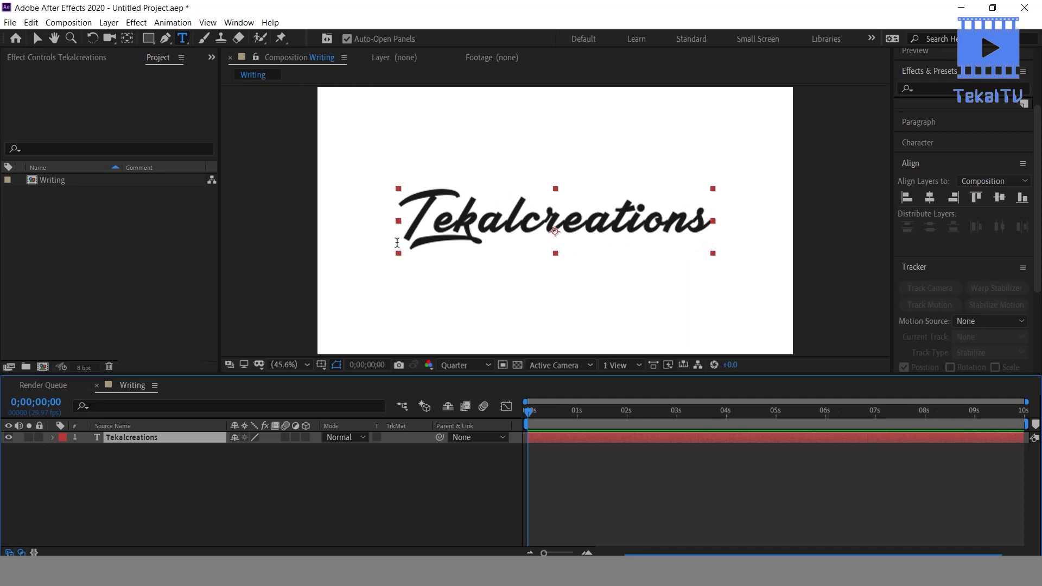
Step: Draw a curved mask path with the Pen tool on the Tekalcreations layer, tracing the upper bar of the letter T from end to end
key("z")
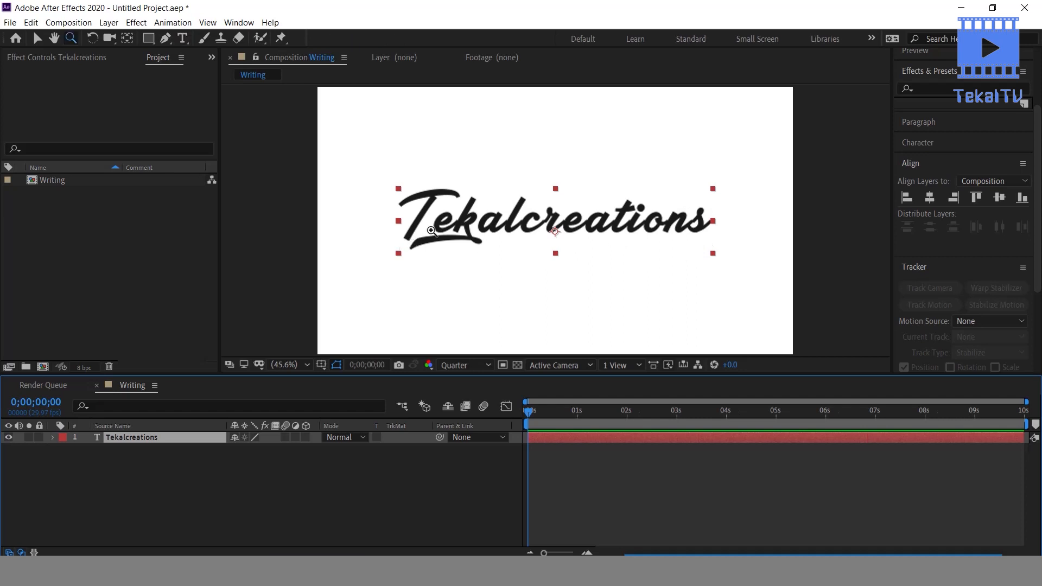
left_click(420, 199)
left_click(536, 222)
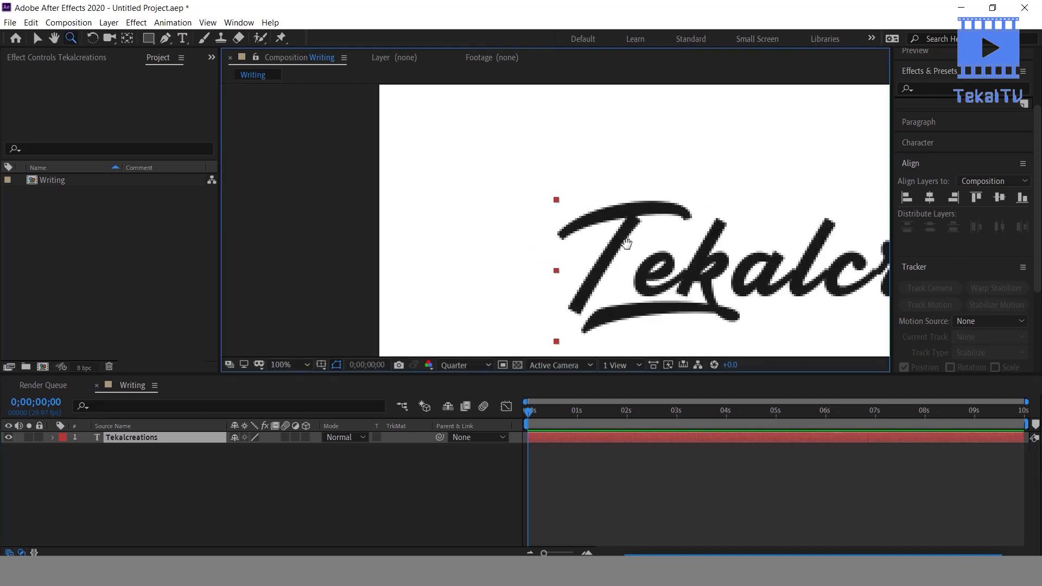
left_click_drag(627, 242, 446, 205)
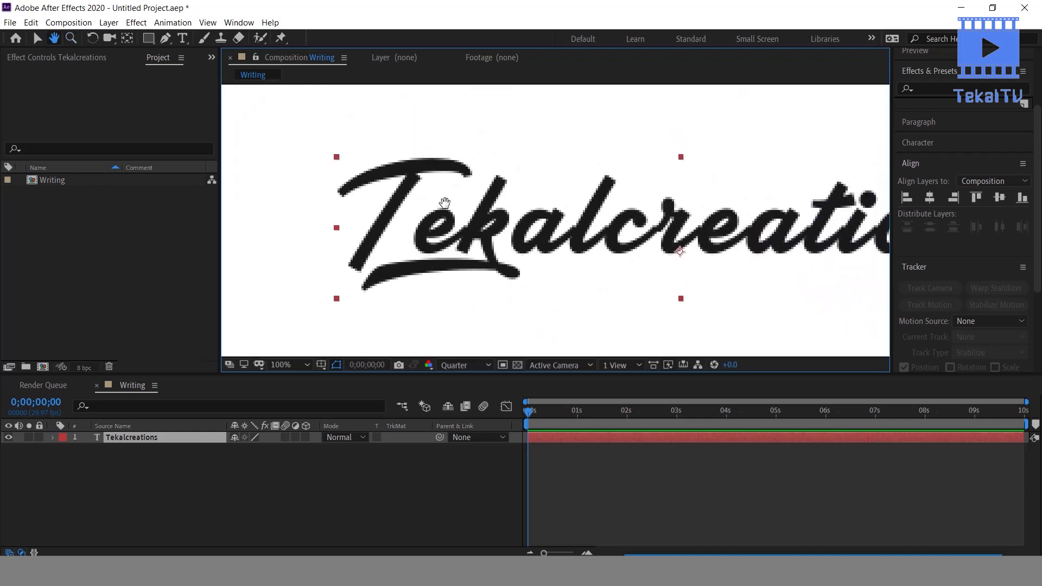
left_click(332, 473)
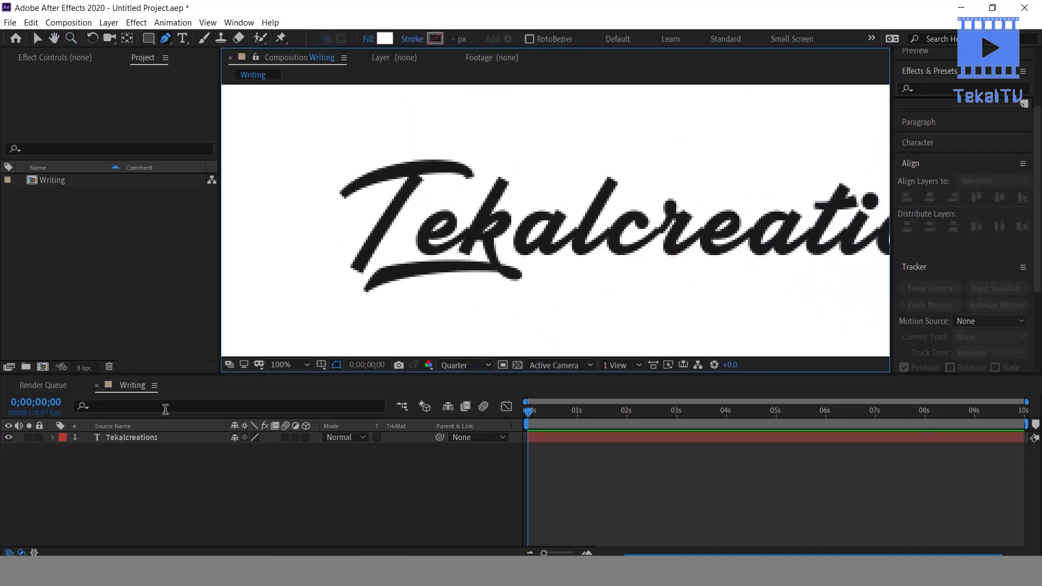
left_click(146, 437)
key("g")
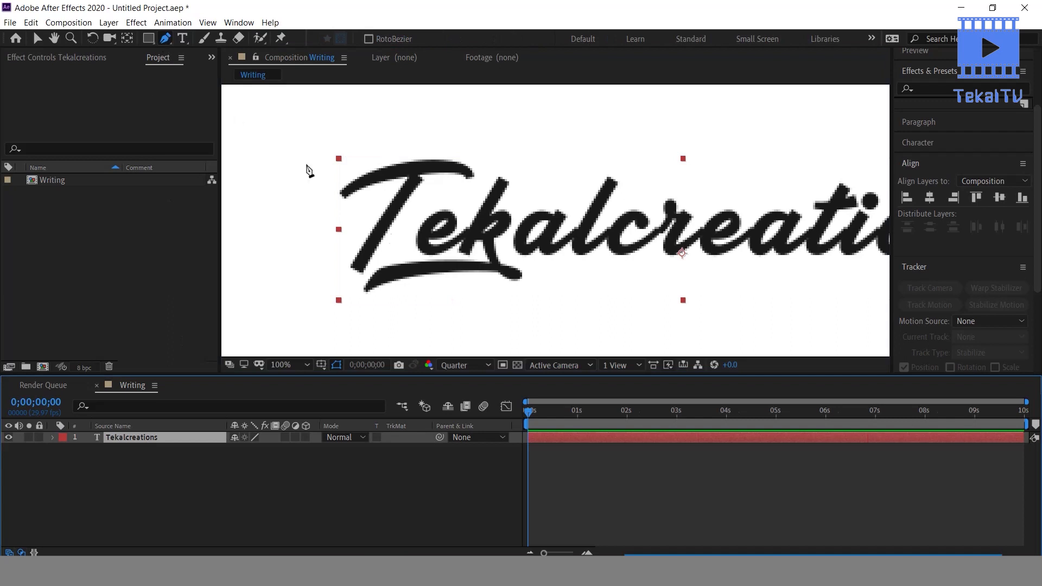
left_click(344, 194)
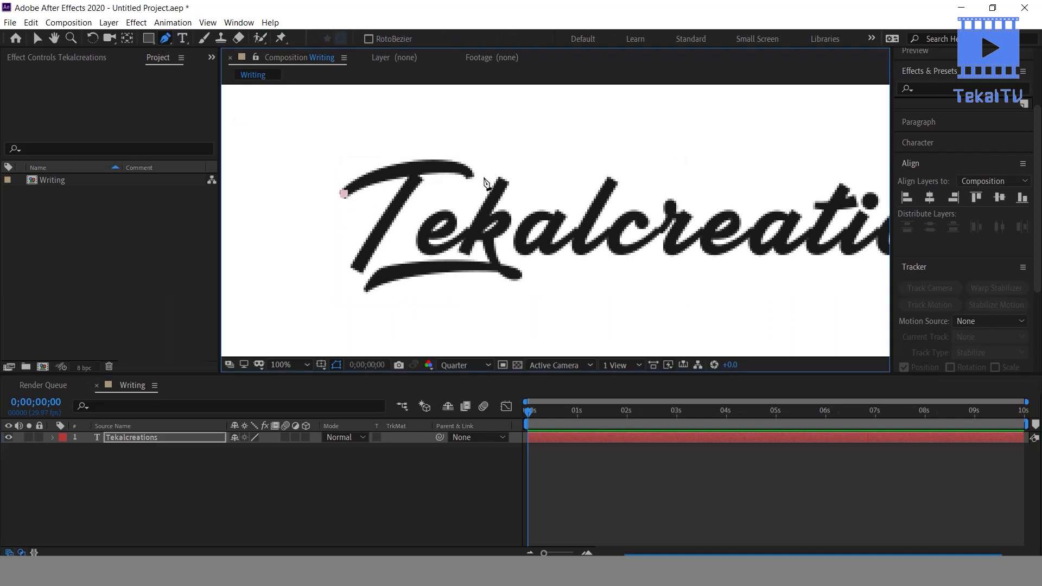
left_click_drag(470, 176, 547, 199)
left_click(471, 175)
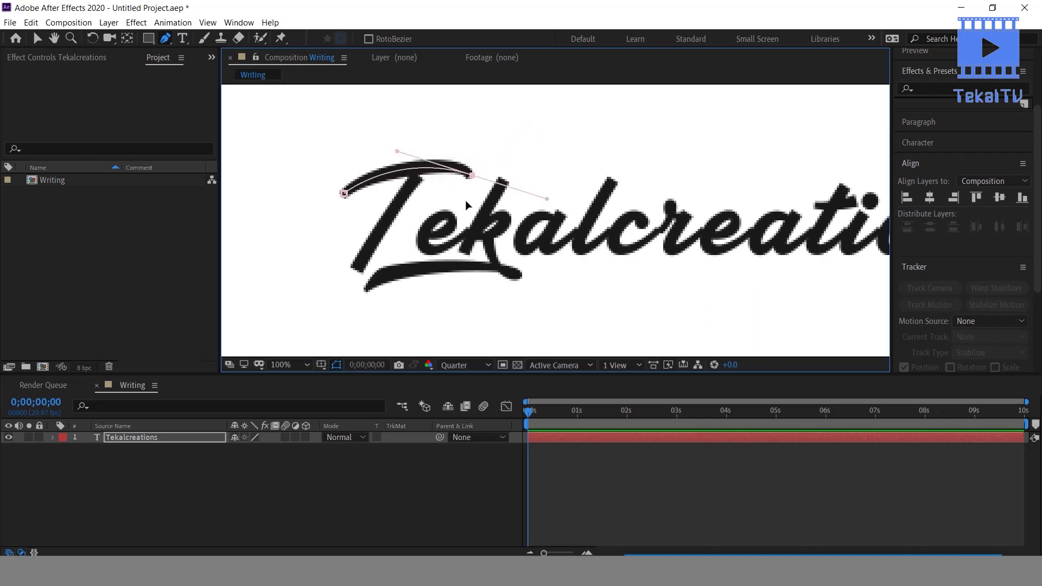
Step: Trace the stem of the letter T with a straight mask segment and finish that path
left_click(419, 173)
left_click(358, 267)
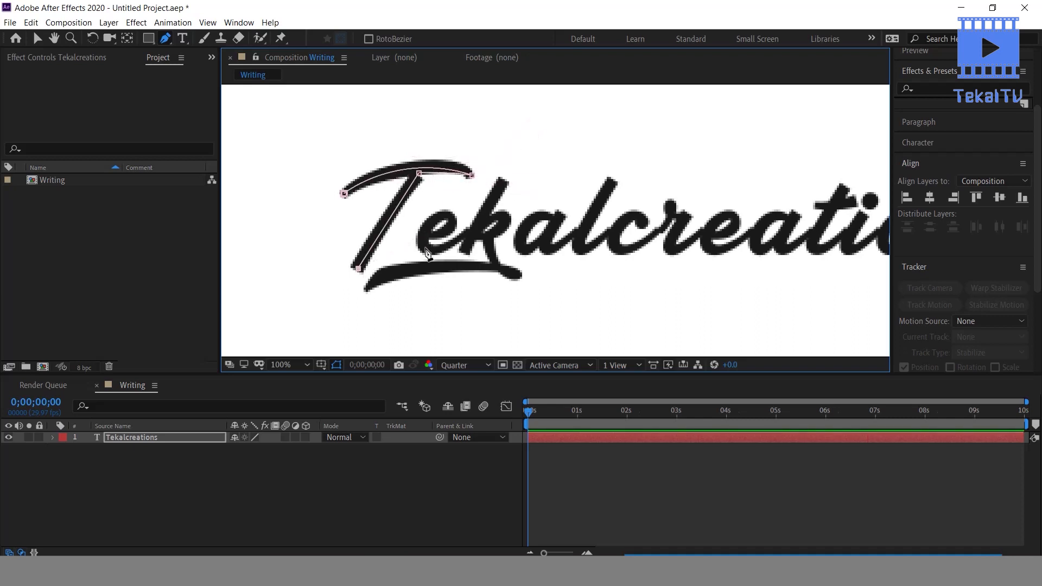
left_click(37, 38)
left_click(165, 38)
Step: Start a new mask path with the Pen tool and trace the curves of the first letter e towards the k
left_click(426, 237)
key("ctrl+z")
left_click(421, 232)
left_click_drag(451, 222, 452, 205)
left_click(421, 233)
key("ctrl+z")
left_click_drag(420, 244, 421, 265)
left_click_drag(464, 237, 509, 219)
Step: Continue the mask path through the letter k and along the underline flourish beneath the T
left_click_drag(486, 236, 476, 240)
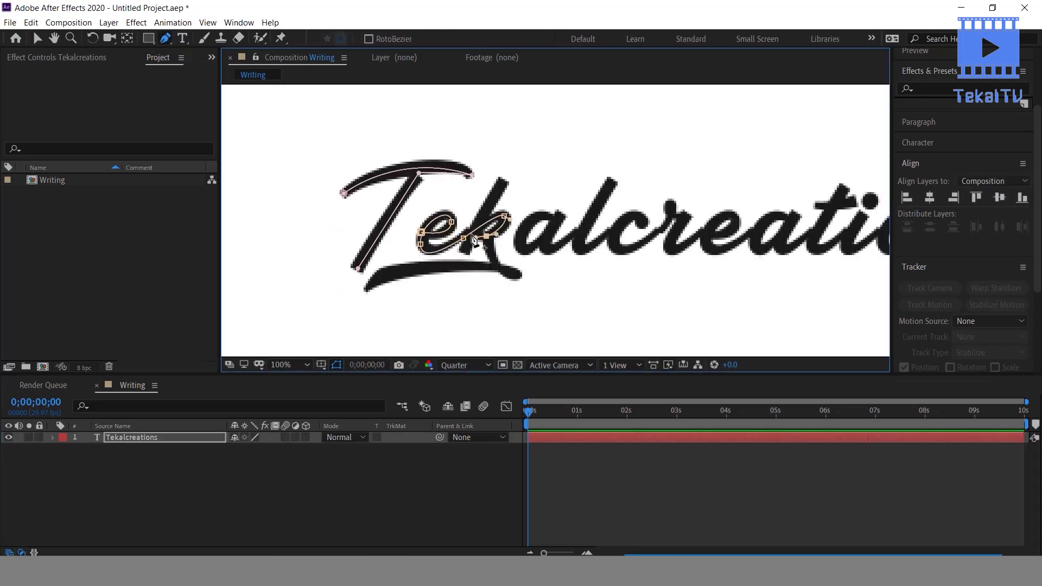
left_click(469, 239)
left_click(467, 248)
left_click(495, 187)
left_click_drag(508, 275, 545, 286)
left_click(383, 277)
left_click(369, 286)
Step: Draw a new mask path that traces the letters a and l after the k
left_click_drag(524, 248, 530, 286)
left_click_drag(563, 219, 562, 200)
left_click(548, 248)
left_click(580, 233)
left_click(612, 181)
left_click_drag(582, 246, 587, 253)
Step: Extend the mask path around the curve of the letter c
left_click_drag(609, 233, 630, 216)
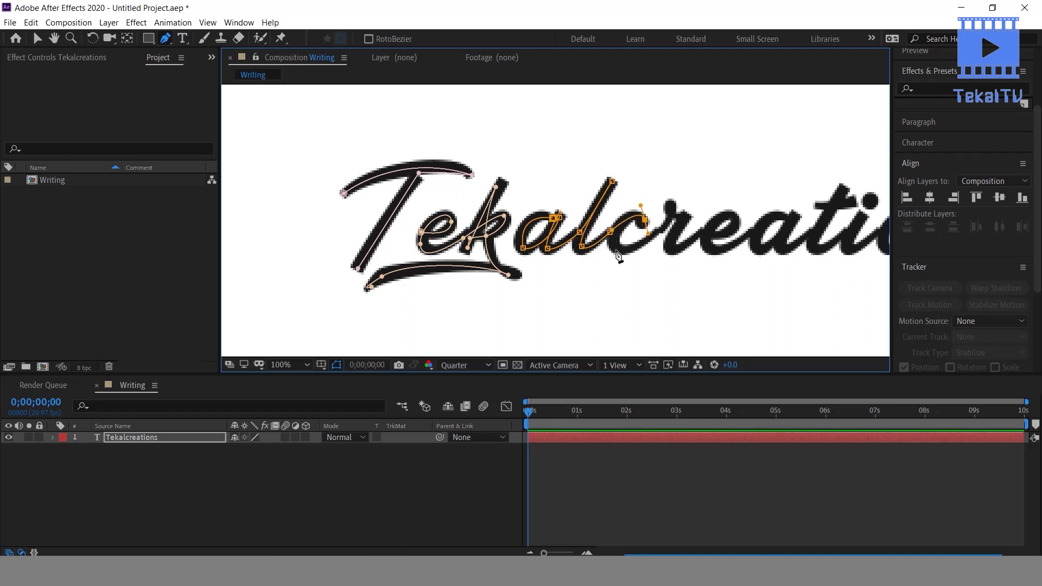
key("ctrl+z")
mouse_move(619, 251)
left_mouse_down()
mouse_move(624, 294)
mouse_move(643, 244)
left_mouse_up()
Step: Trace the letter r with the mask path, retracting the curve handle at its top point to make a sharp turn
left_click_drag(671, 212, 676, 189)
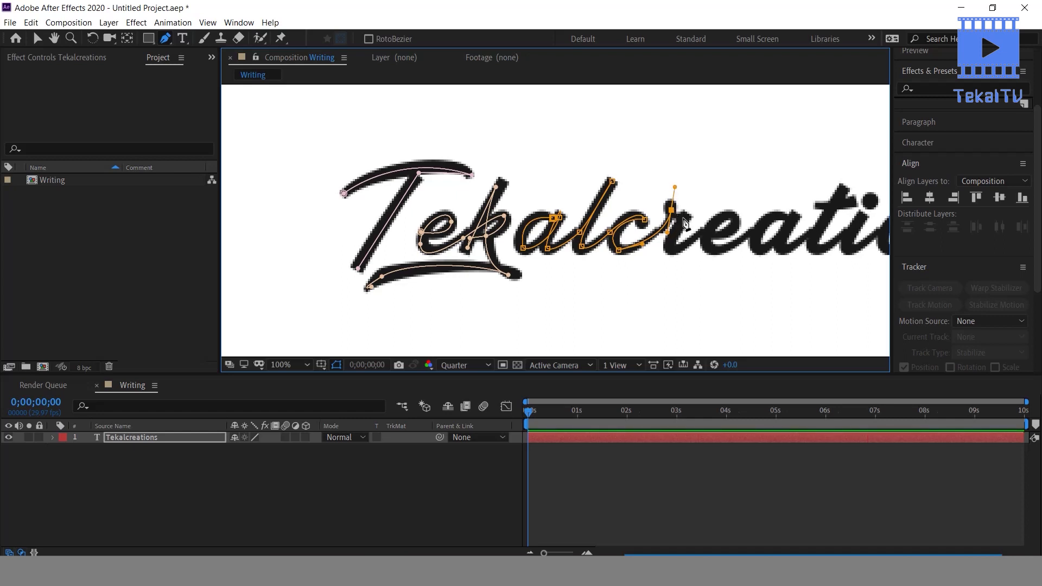
left_click(683, 218)
key("ctrl+z")
left_click_drag(671, 209, 670, 207)
left_click_drag(673, 185, 671, 211)
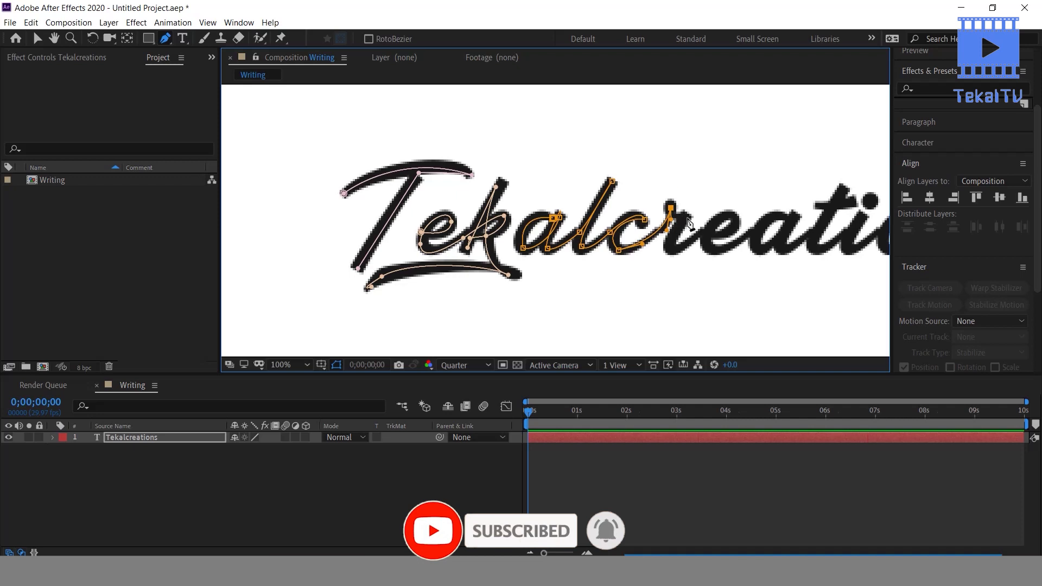
left_click(687, 218)
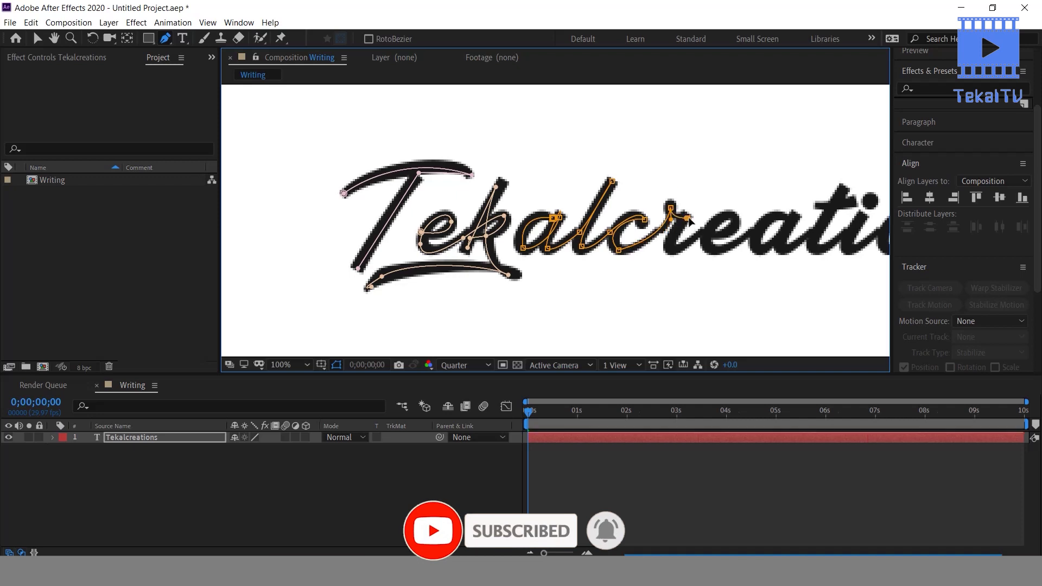
left_click(670, 246)
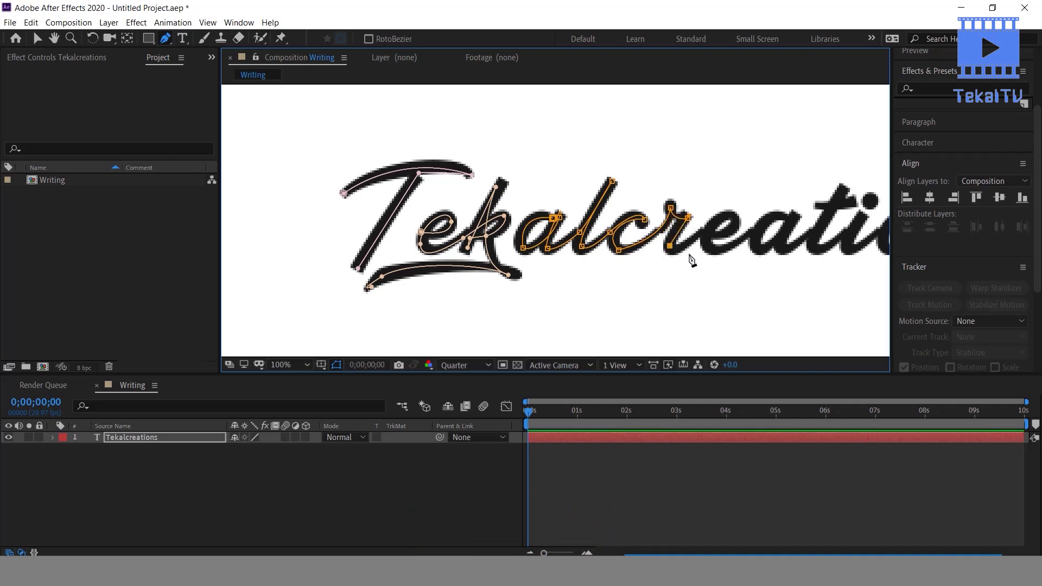
Step: Continue the mask path through the letters e, a and t after the r
left_click(700, 234)
left_click_drag(736, 222, 725, 250)
left_click_drag(749, 232, 833, 209)
left_click(842, 191)
Step: Trace the body of the letter i and the letter o, ending the mask path there
left_click(862, 220)
left_click_drag(811, 252, 583, 250)
left_click_drag(621, 238, 650, 219)
left_click_drag(660, 224, 633, 204)
left_click(407, 436)
Step: Draw another mask path from the o through the letters n and s to the end of the word
left_click(650, 232)
left_click_drag(691, 219, 707, 189)
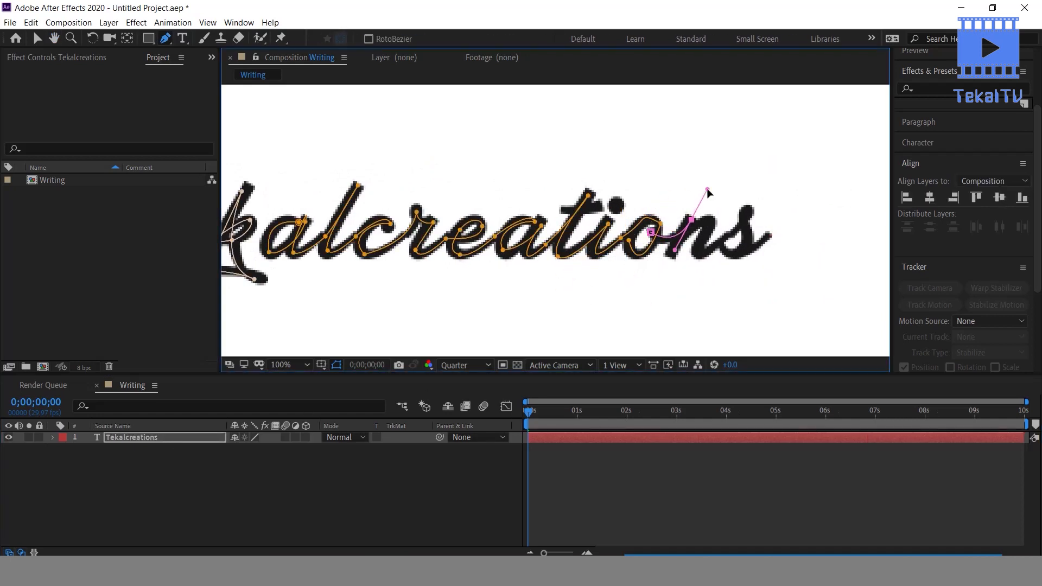
left_click(669, 256)
left_click_drag(710, 226, 708, 250)
mouse_move(720, 240)
left_mouse_down()
mouse_move(750, 213)
mouse_move(759, 221)
mouse_move(752, 288)
mouse_move(713, 241)
left_mouse_up()
left_click(750, 211)
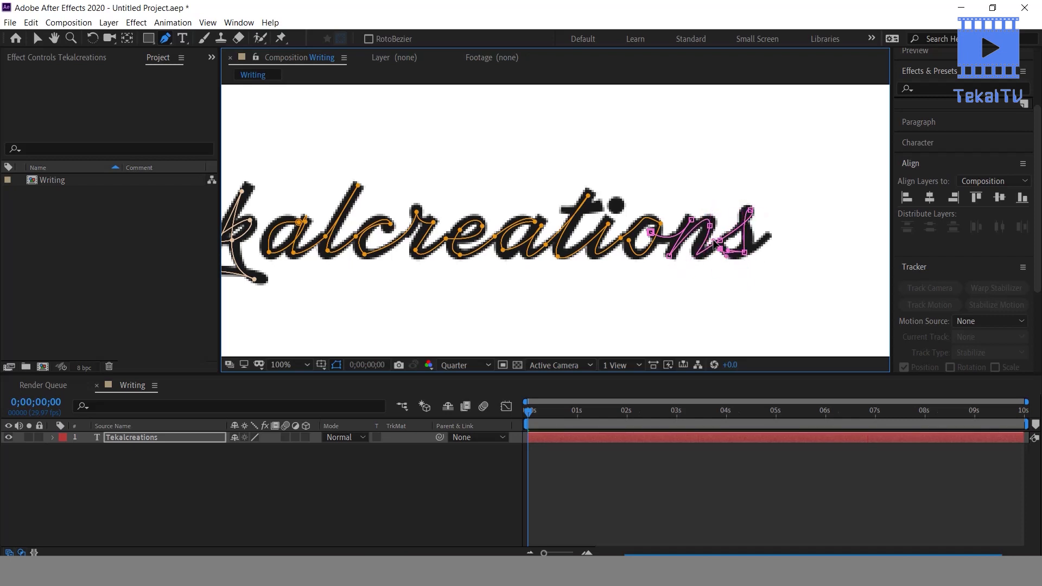
left_click(769, 235)
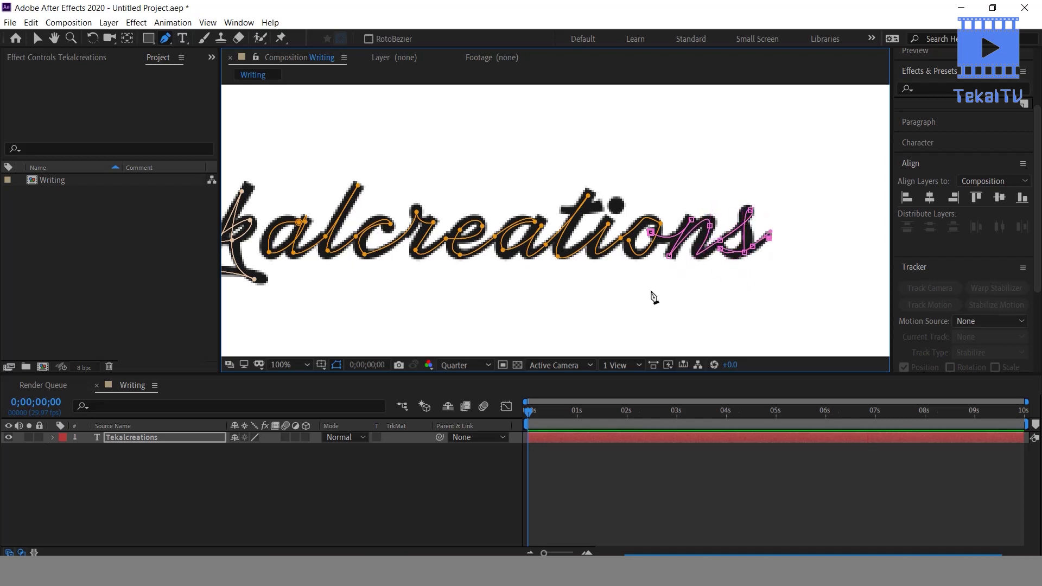
Step: Draw a separate mask path along the crossbar of the t and onto the dot of the i
scroll(482, 285, "down", 2)
scroll(482, 282, "up", 1)
left_click_drag(660, 179, 609, 275)
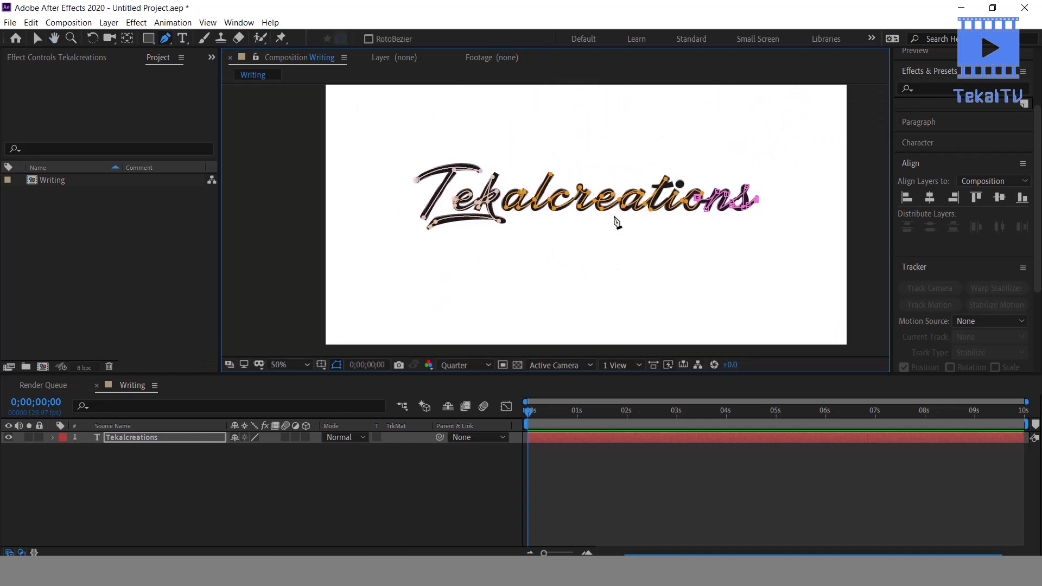
scroll(678, 190, "up", 2)
left_click_drag(452, 247, 701, 167)
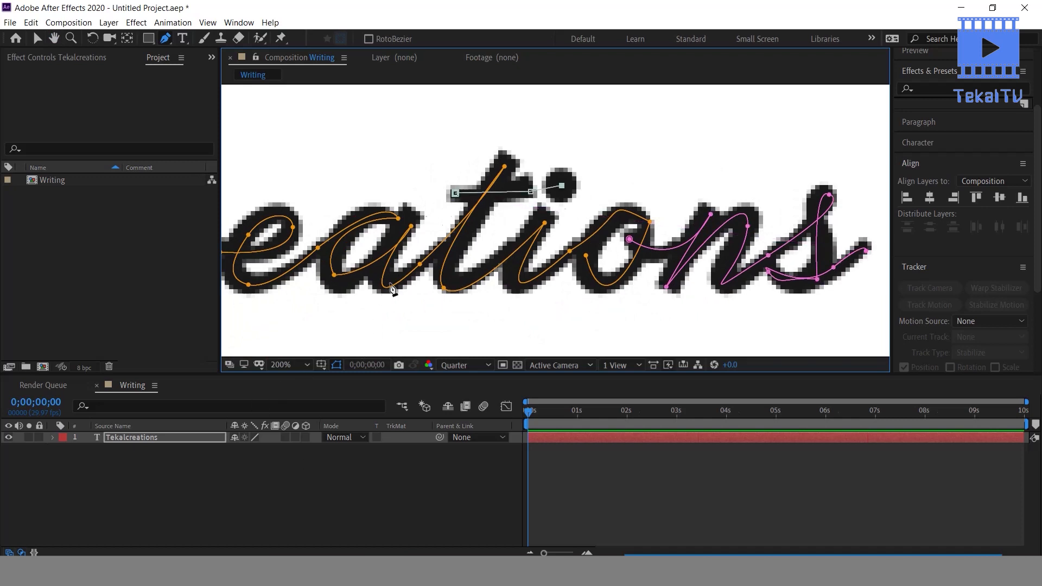
Step: Expand the Tekalcreations layer's Masks group in the timeline to review the drawn mask paths
scroll(391, 284, "down", 2)
left_click_drag(391, 284, 463, 329)
scroll(497, 273, "up", 2)
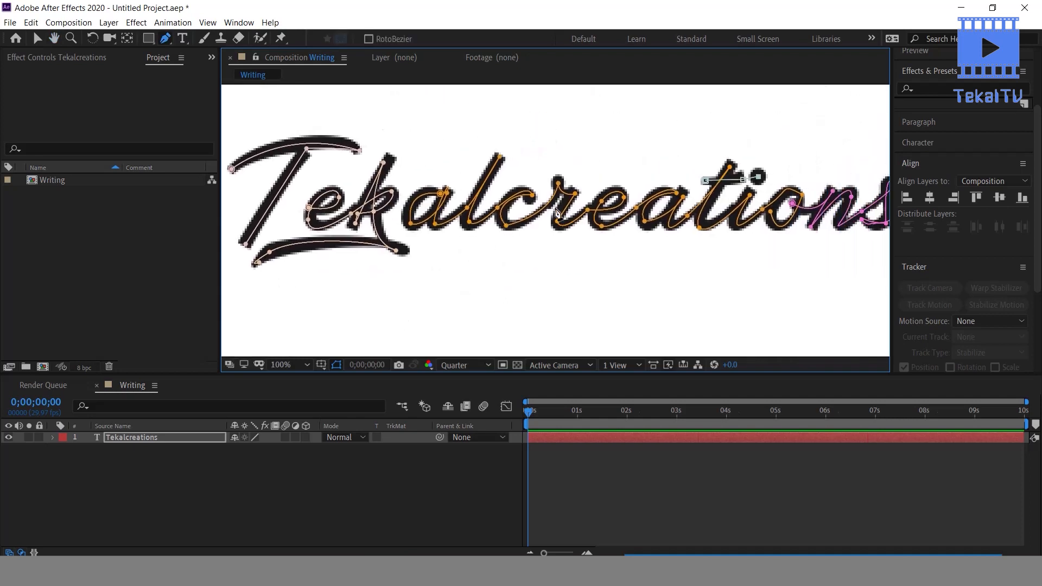
scroll(556, 212, "down", 2)
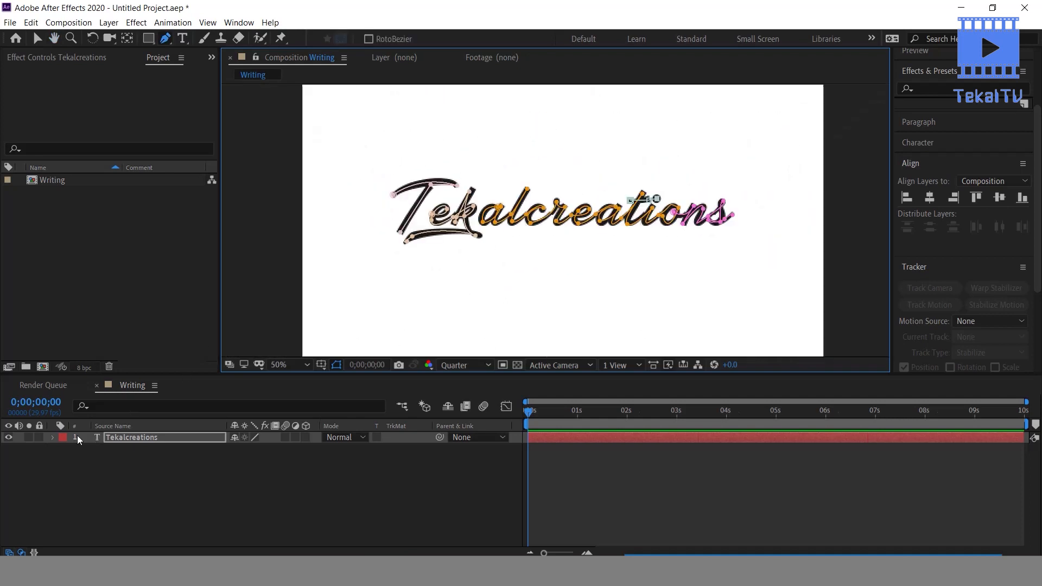
left_click(54, 437)
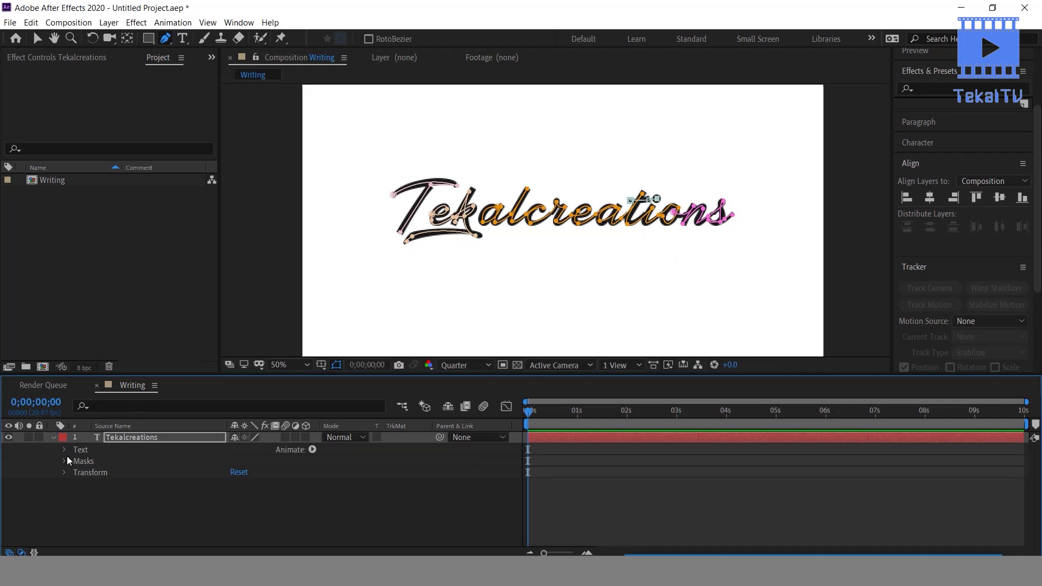
left_click(65, 461)
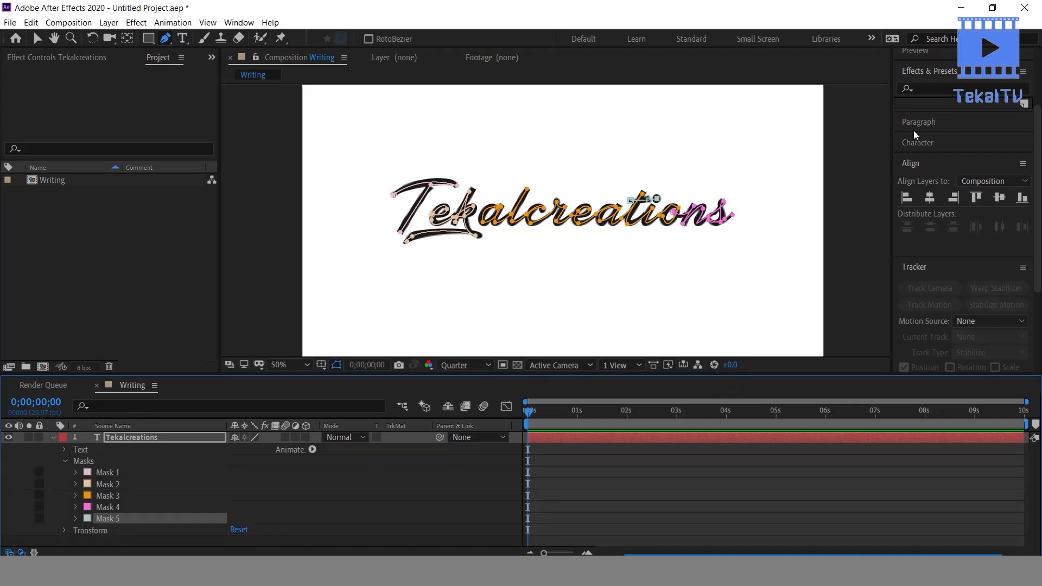
Step: Search the effects for "stroke" and apply the Generate Stroke effect to the Tekalcreations layer
left_click(934, 88)
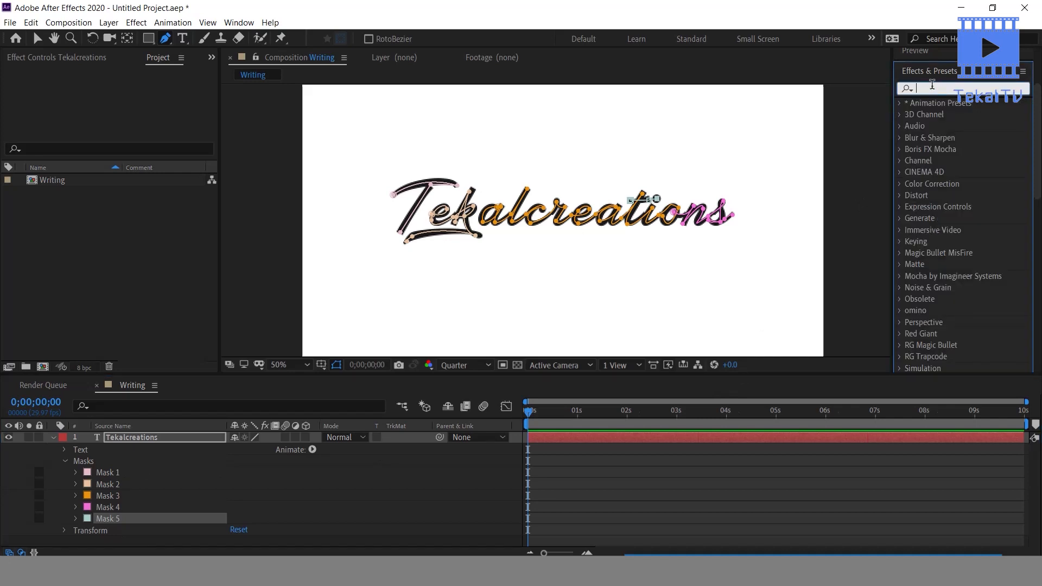
type("stroke")
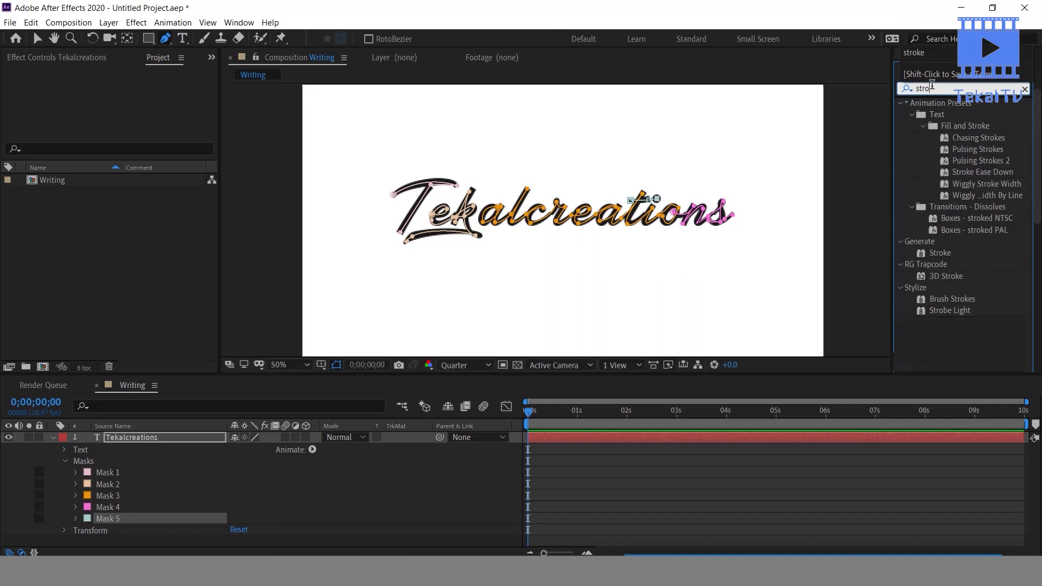
double_click(940, 252)
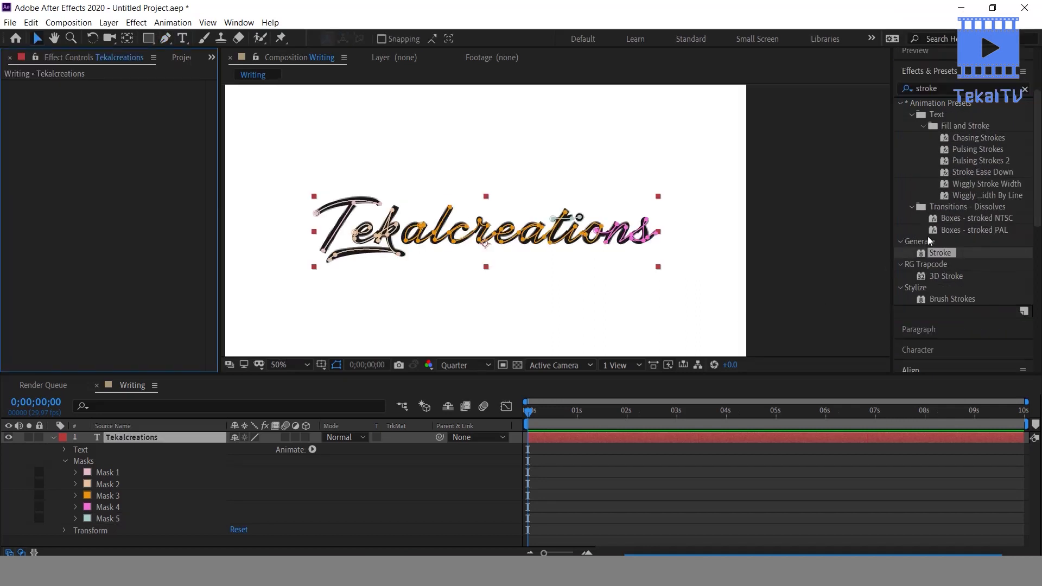
mouse_move(934, 250)
left_mouse_down()
mouse_move(537, 334)
mouse_move(184, 441)
left_mouse_up()
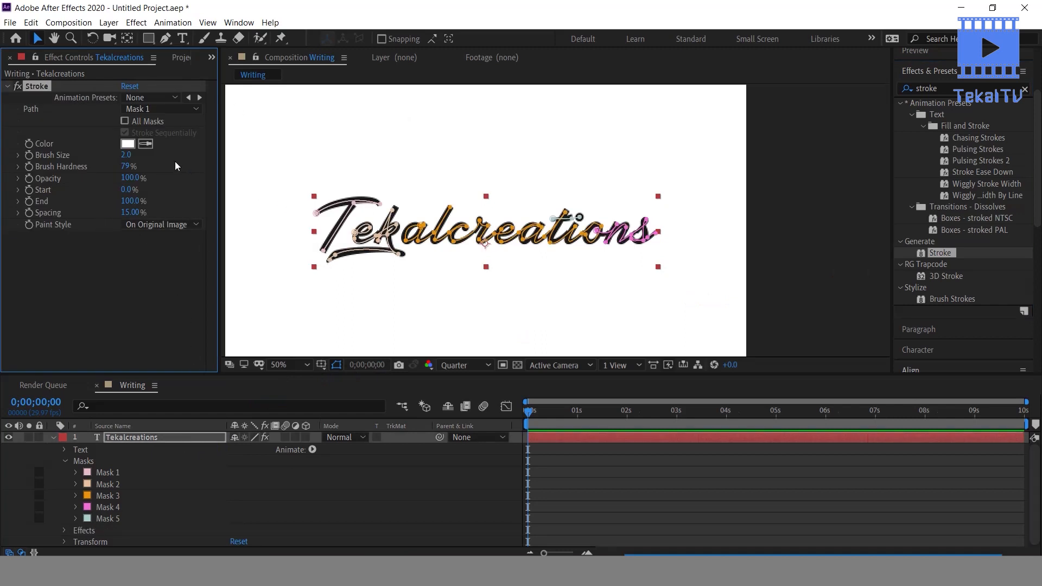
Step: Make the Stroke effect use all masks instead of a single mask path
left_click(152, 113)
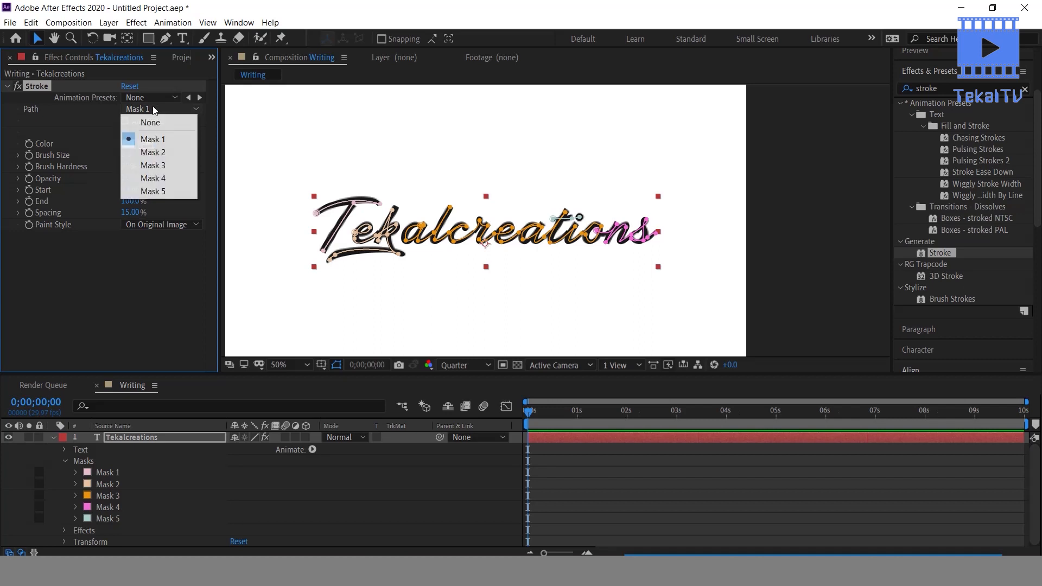
left_click(139, 112)
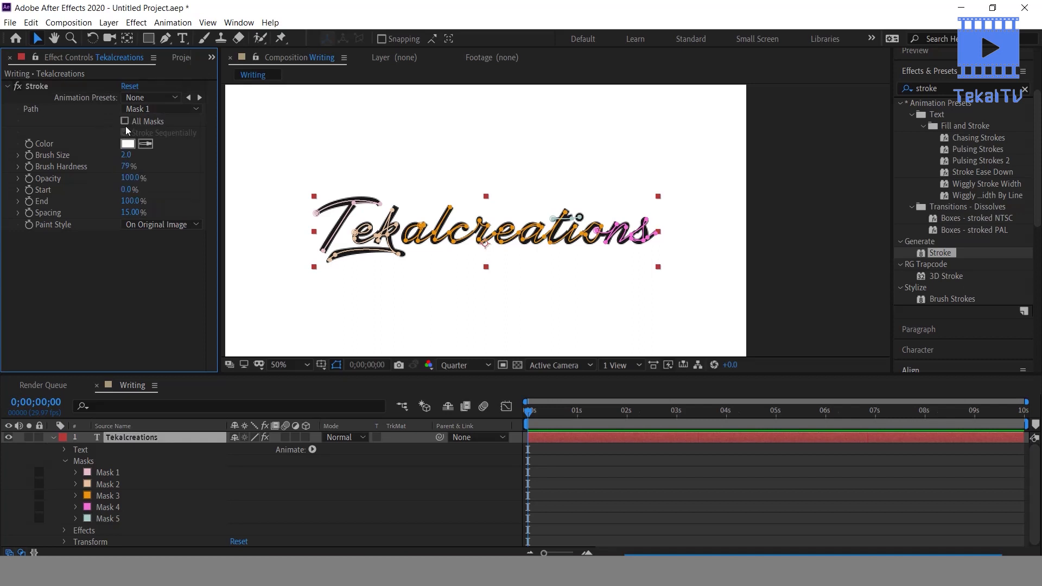
left_click(125, 122)
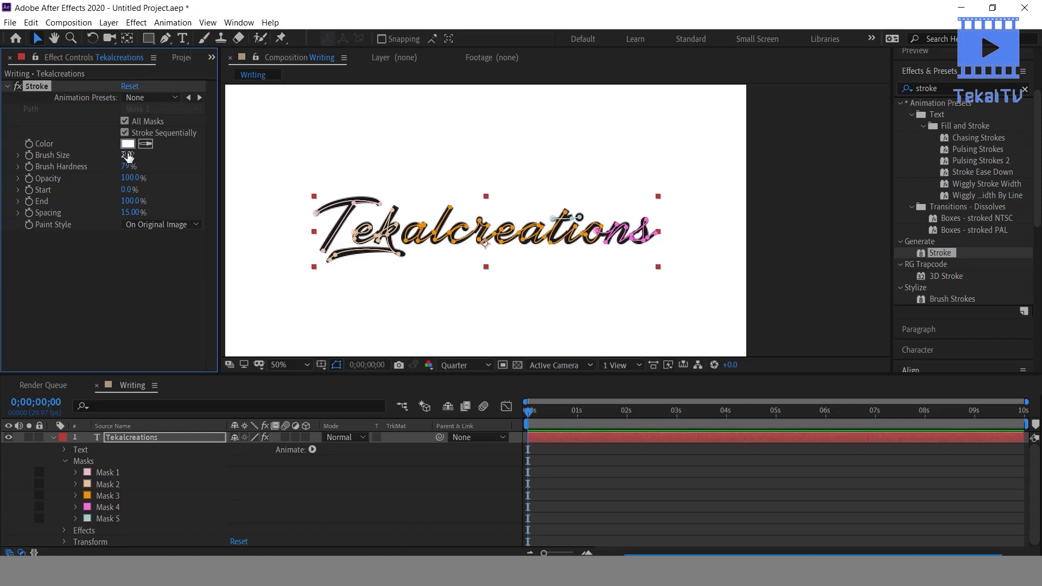
Step: Set the Stroke effect's color to black (000000)
left_click(128, 145)
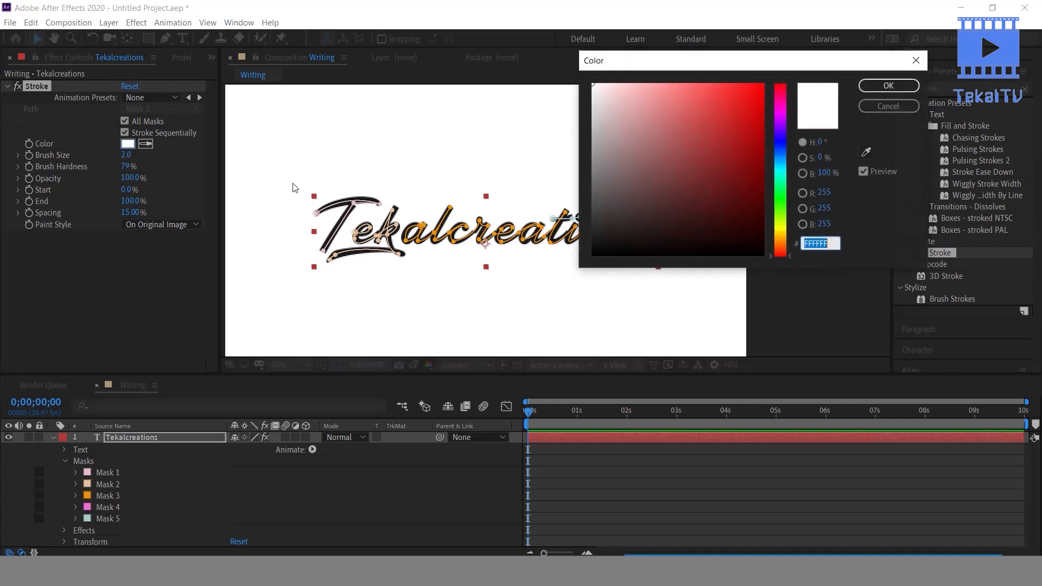
left_click_drag(694, 232, 764, 256)
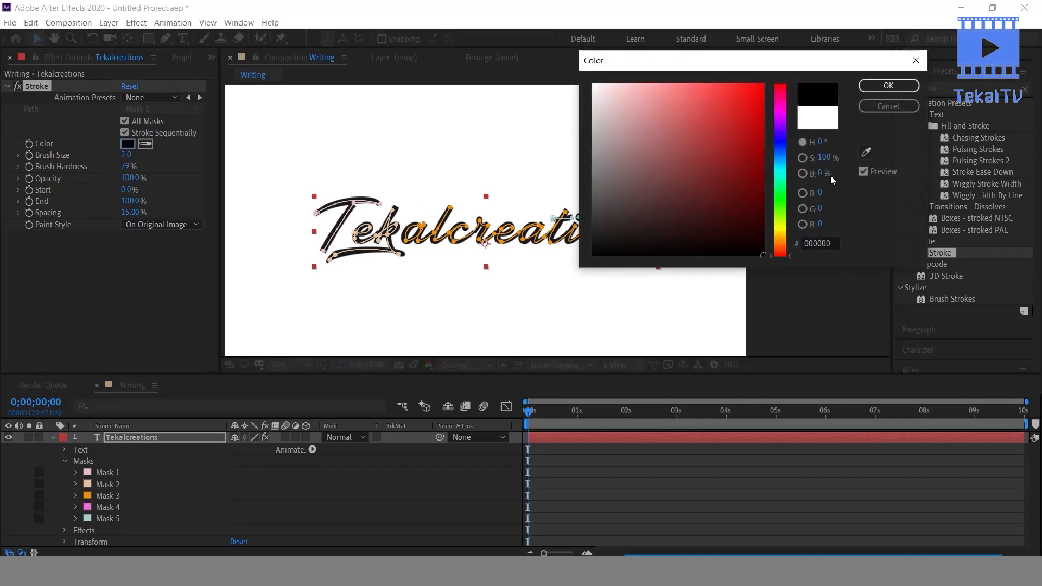
left_click(903, 87)
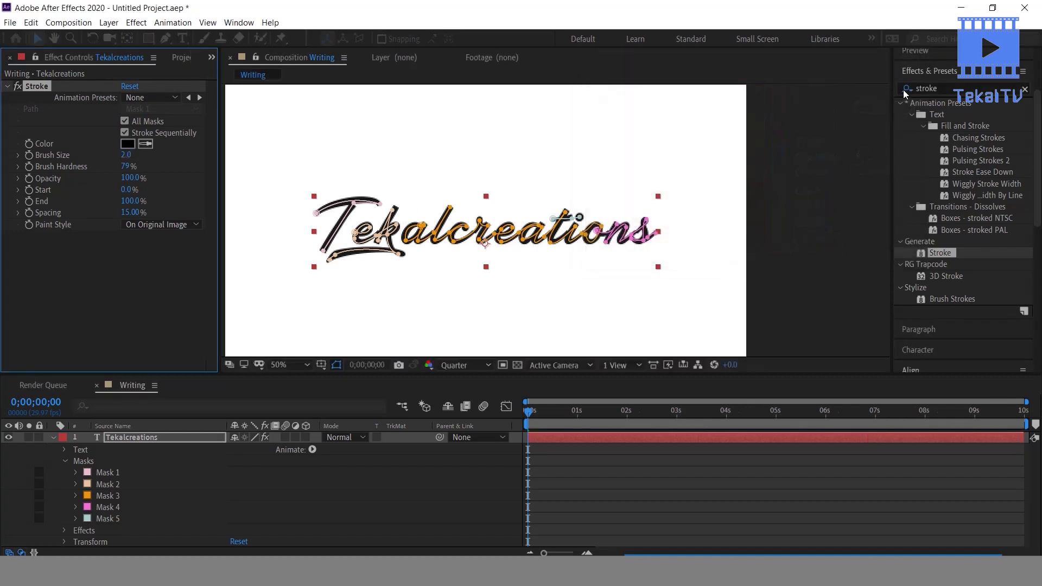
Step: Set the Stroke's paint style to Reveal Original Image and its brush size to 27.2, covering the full letter width
left_click(154, 224)
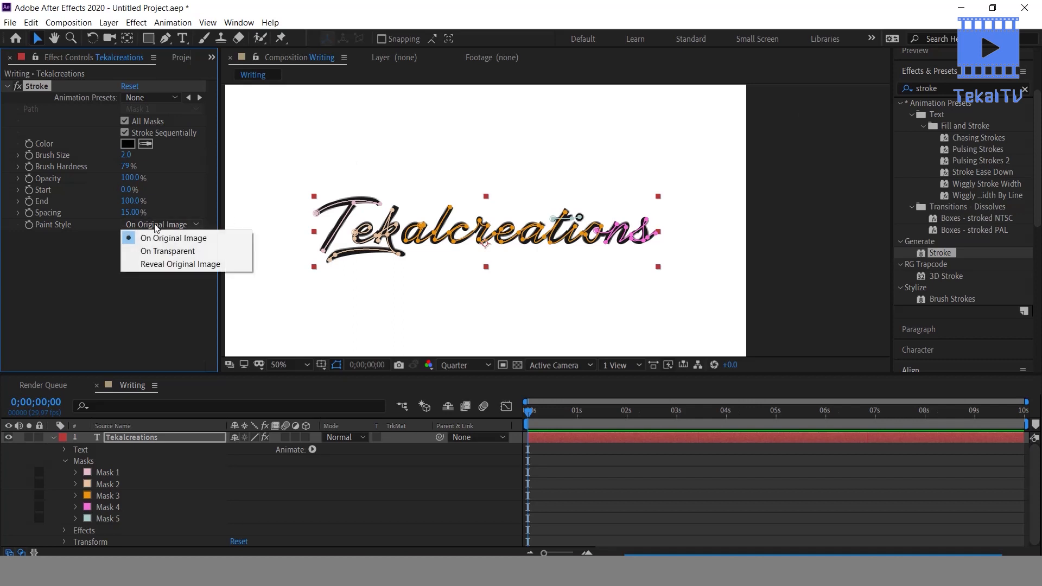
left_click(169, 264)
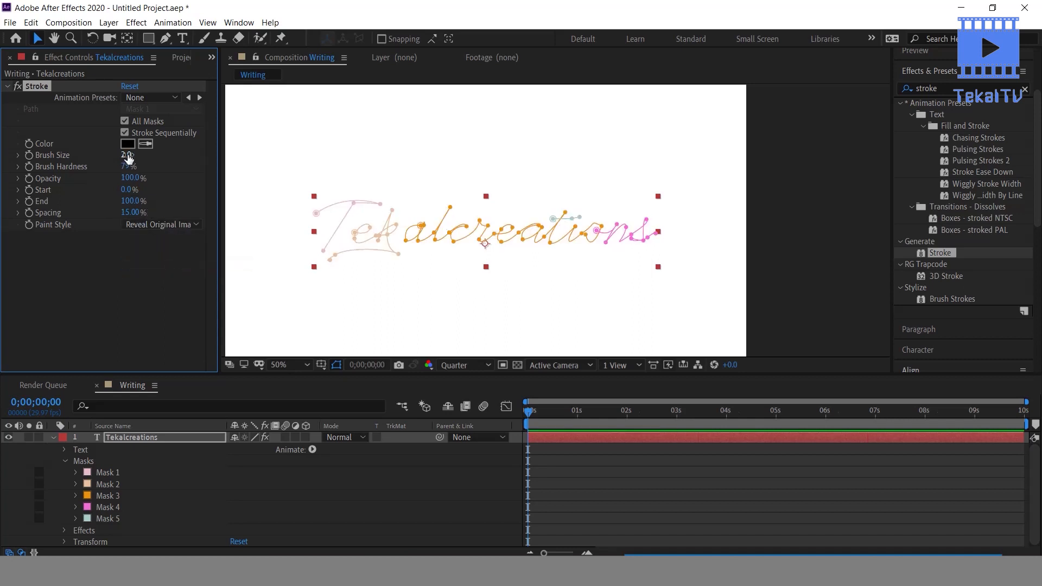
left_click_drag(127, 157, 154, 153)
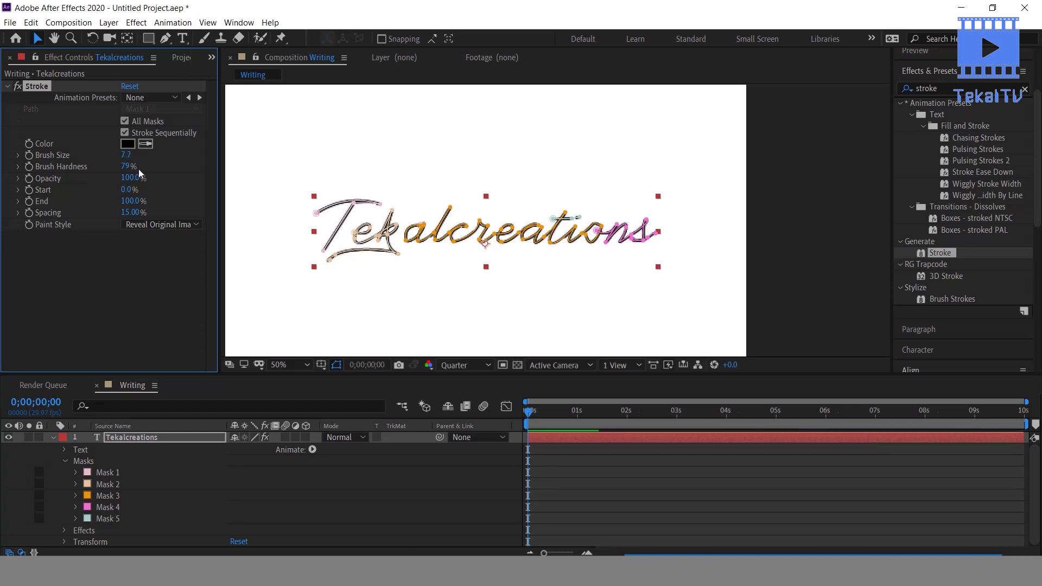
left_click_drag(128, 157, 219, 162)
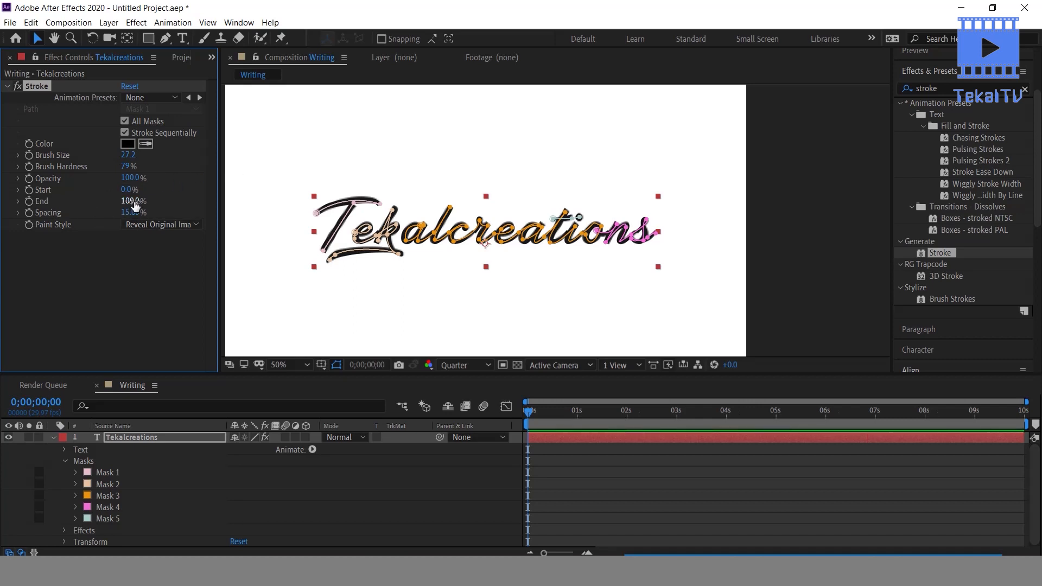
Step: Keyframe the Stroke effect's End value at 0% on the first frame and 100% at 0;00;09;29
mouse_move(134, 205)
left_mouse_down()
mouse_move(65, 206)
mouse_move(145, 210)
mouse_move(55, 212)
mouse_move(153, 210)
mouse_move(54, 210)
left_mouse_up()
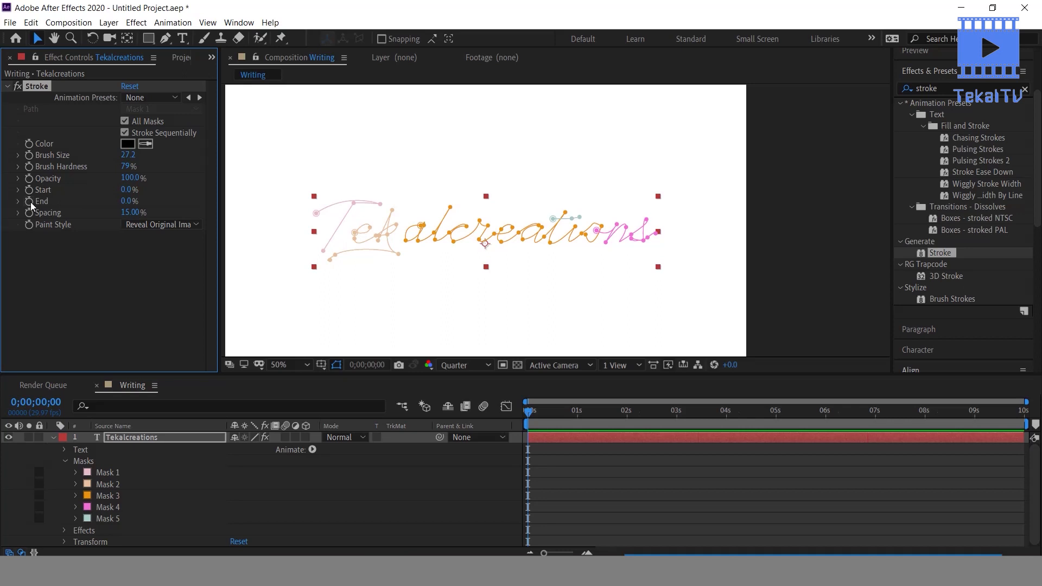
left_click_drag(537, 416, 1023, 428)
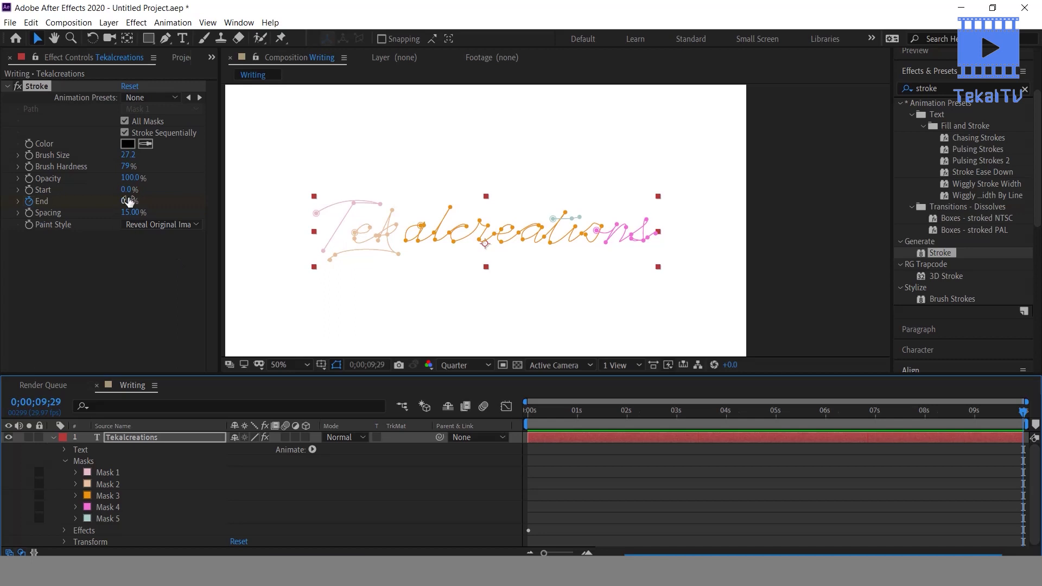
left_click_drag(128, 202, 600, 191)
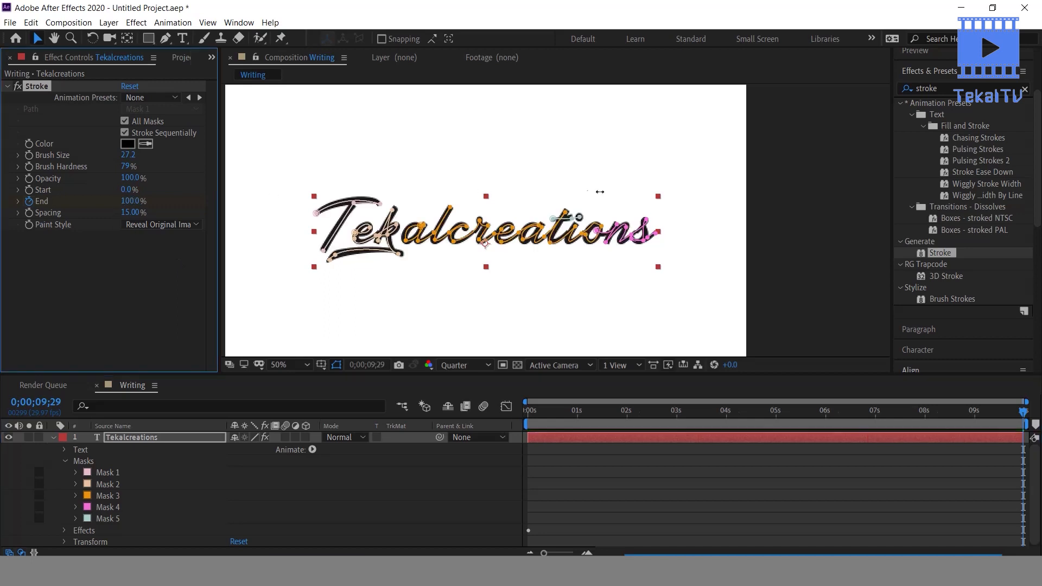
Step: Preview the handwriting animation from the start and scrub the time to 0;00;01;25 to inspect the reveal
left_click(450, 419)
key("space")
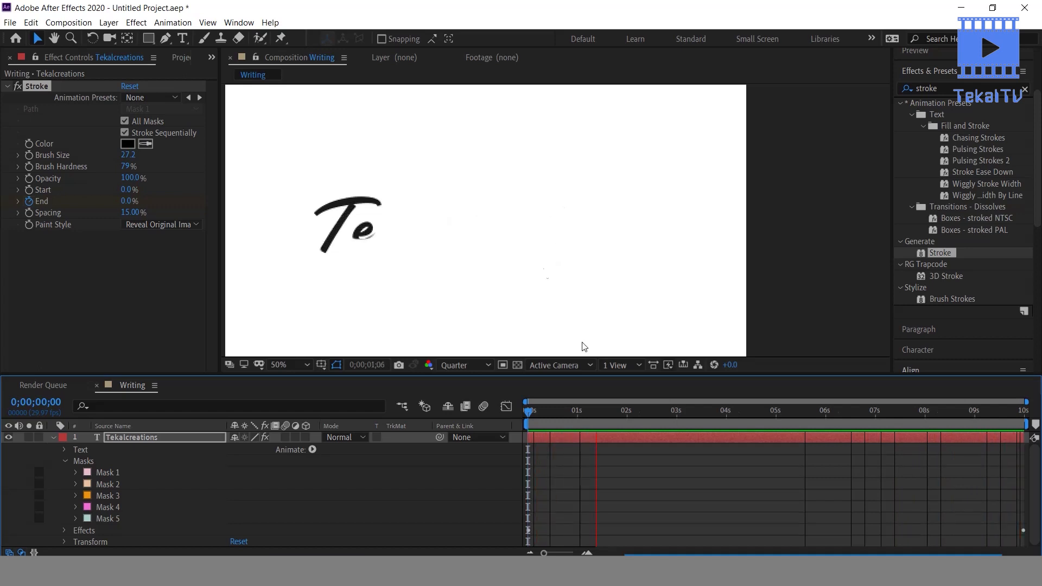
mouse_move(594, 413)
left_mouse_down()
mouse_move(581, 409)
mouse_move(1025, 395)
mouse_move(559, 432)
mouse_move(628, 421)
mouse_move(604, 431)
mouse_move(617, 415)
left_mouse_up()
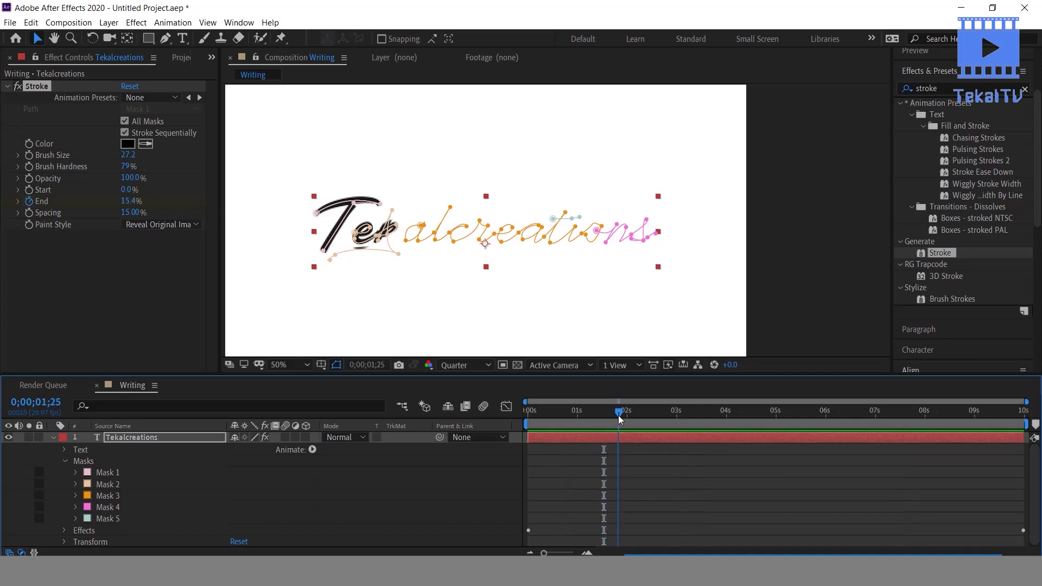
Step: Reduce the Stroke effect's brush size to 16.9 to remove the stray mark beneath the revealed "e"
scroll(361, 248, "up", 2)
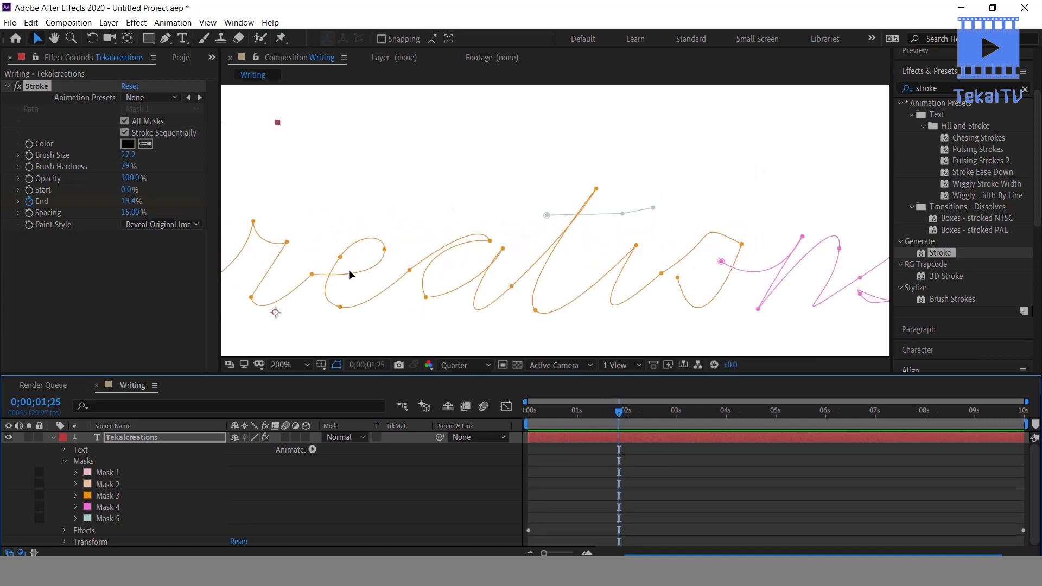
left_click_drag(402, 262, 914, 158)
left_click_drag(487, 216, 715, 237)
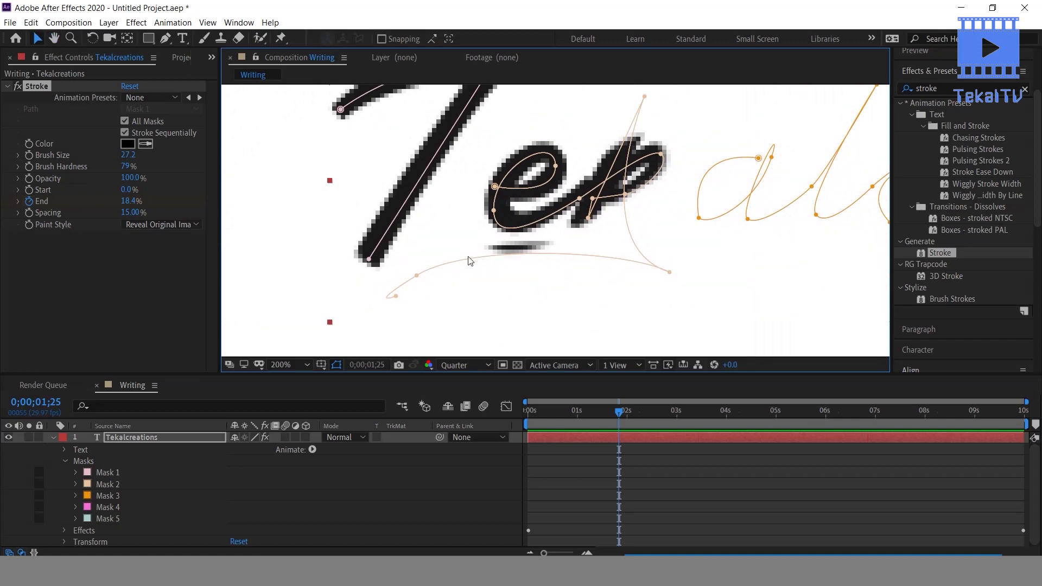
left_click(130, 155)
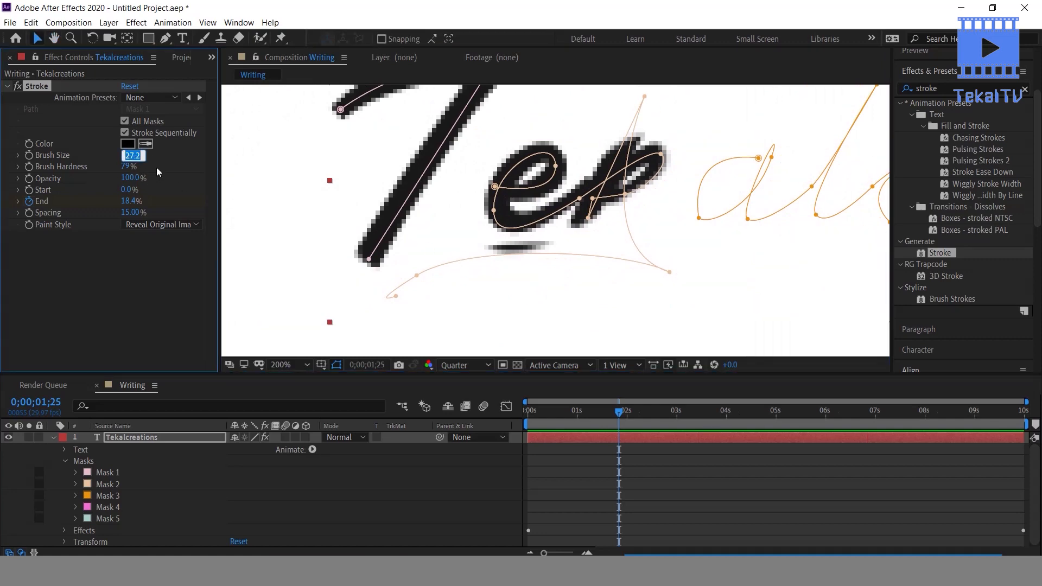
key("Down")
key("Down")
key("Down")
key("Down")
key("Down")
key("Down")
key("Down")
key("Down")
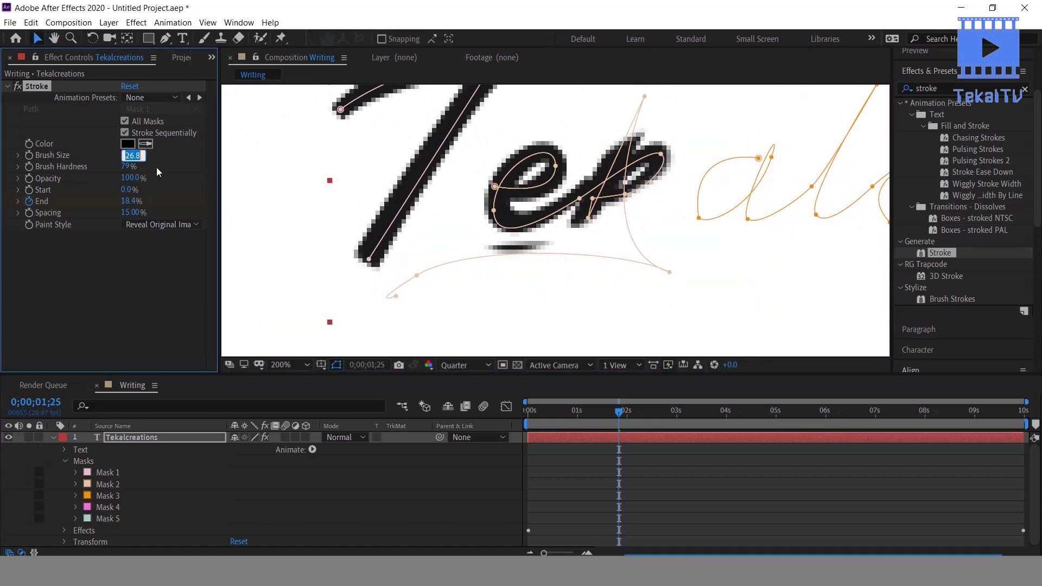
key("Down")
key("Down")
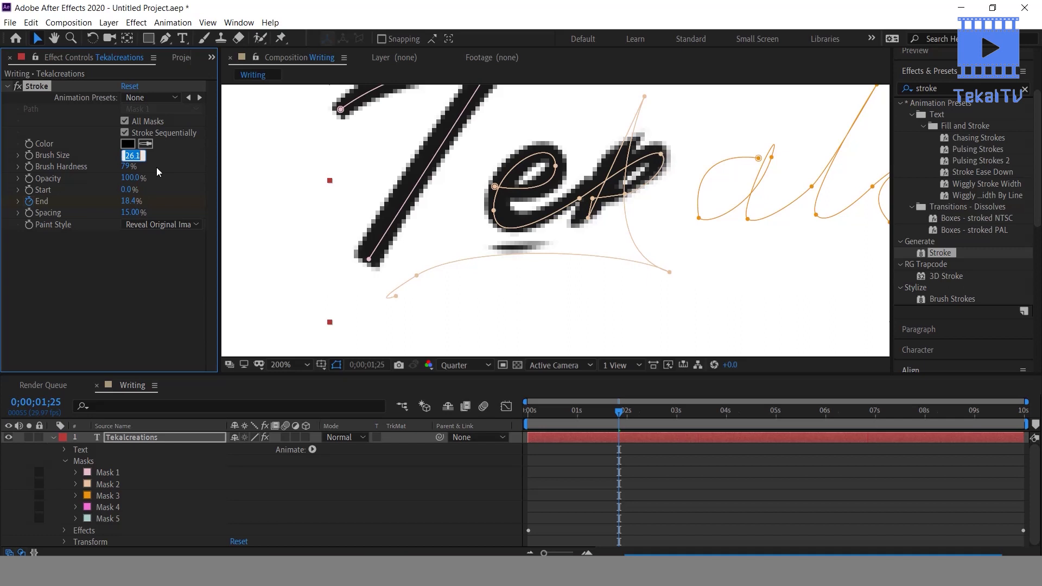
key("Down")
key("Down")
key("Down")
key("Down")
key("Down")
key("Down")
key("Down")
key("Down")
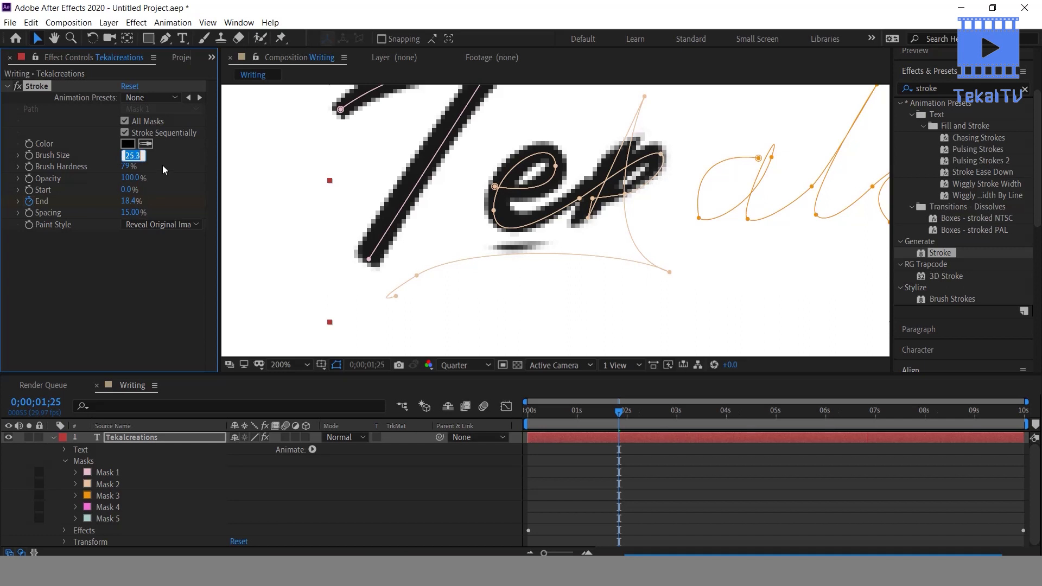
key("Down")
key("Down")
key("Down")
key("Down")
key("Down")
key("Down")
key("Down")
key("Down")
key("Down")
key("Down")
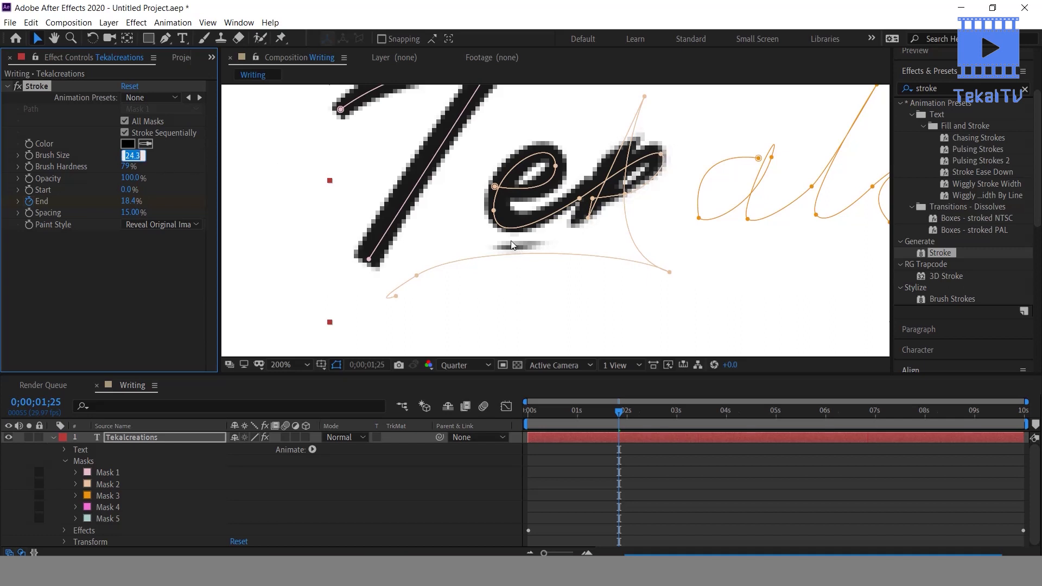
key("ctrl+Down")
key("ctrl+Down")
key("Down")
key("Down")
key("Down")
key("Down")
key("Down")
key("Down")
key("Down")
key("Down")
key("Up")
key("Down")
key("Down")
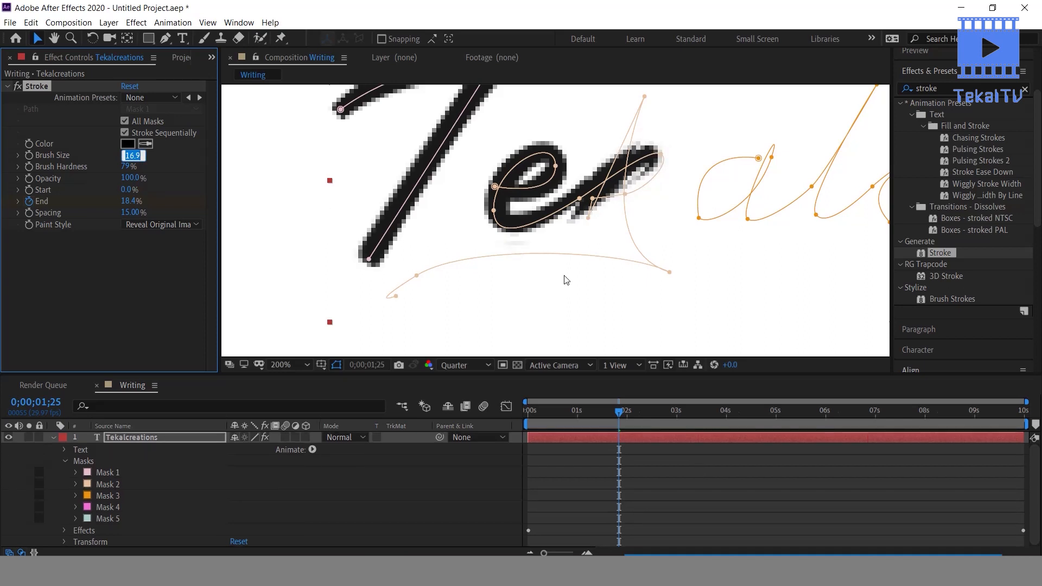
Step: Scrub the reveal to 0;00;08;05 and hide the mask paths to check the written letters
scroll(562, 279, "down", 6)
key("space")
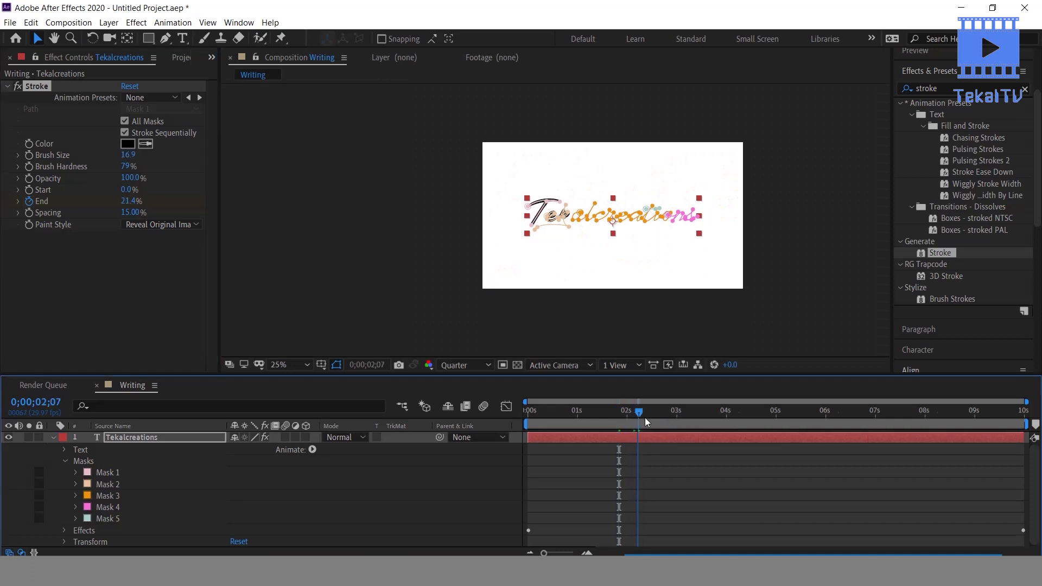
left_click_drag(723, 421, 933, 438)
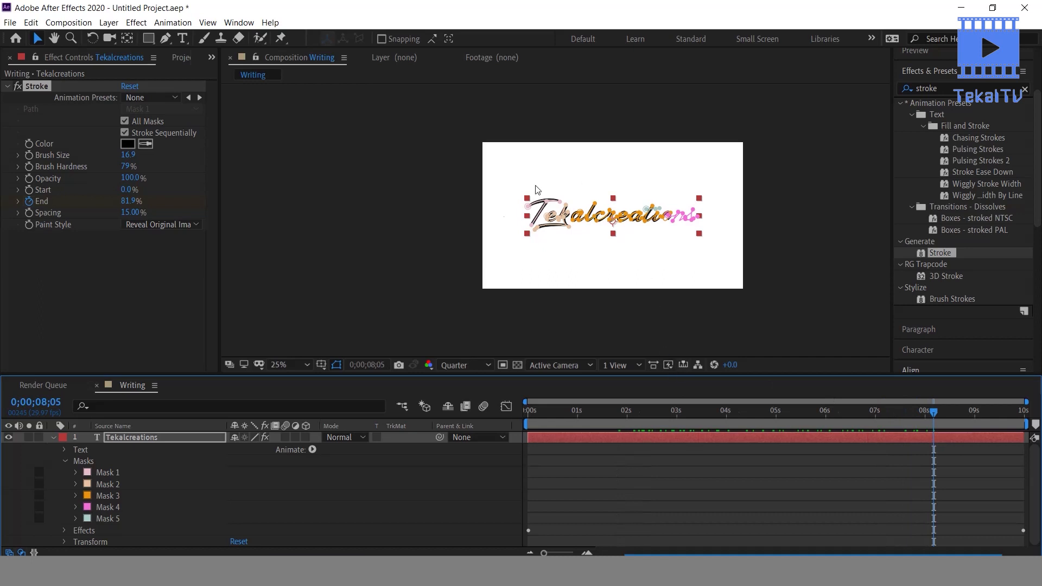
scroll(667, 216, "up", 1)
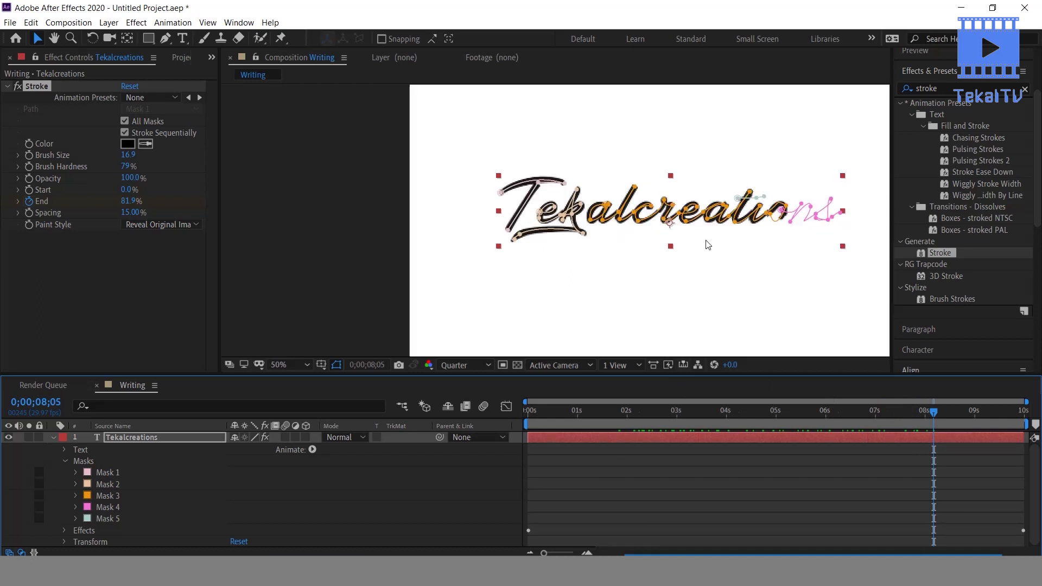
left_click(336, 365)
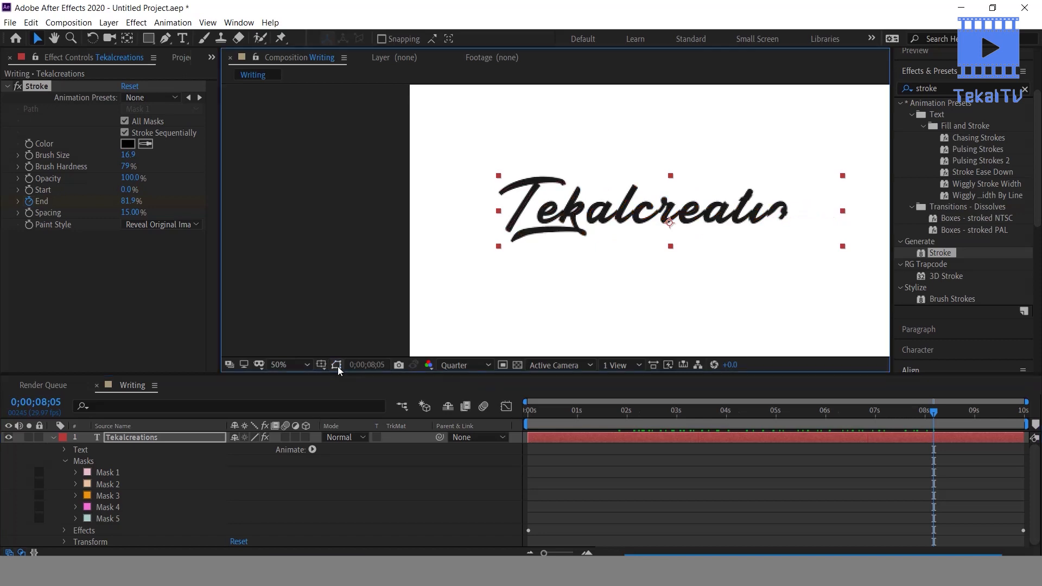
Step: Examine the revealed letters of the text up close at 0;00;08;04 for uneven or stray edges
mouse_move(942, 418)
left_mouse_down()
mouse_move(1023, 412)
mouse_move(970, 433)
mouse_move(845, 441)
mouse_move(933, 446)
left_mouse_up()
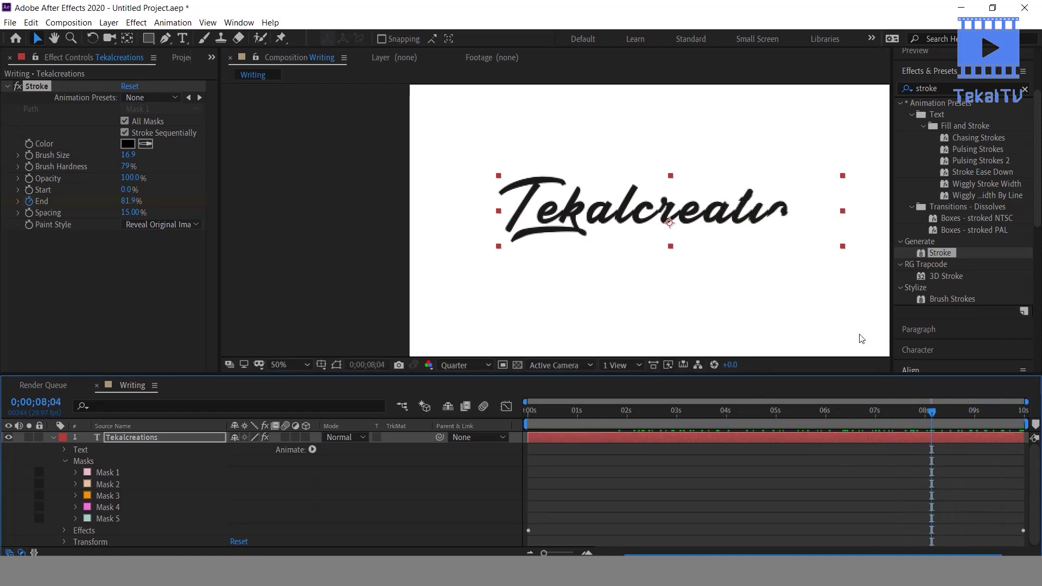
scroll(744, 210, "up", 2)
key("h")
left_click_drag(825, 157, 451, 240)
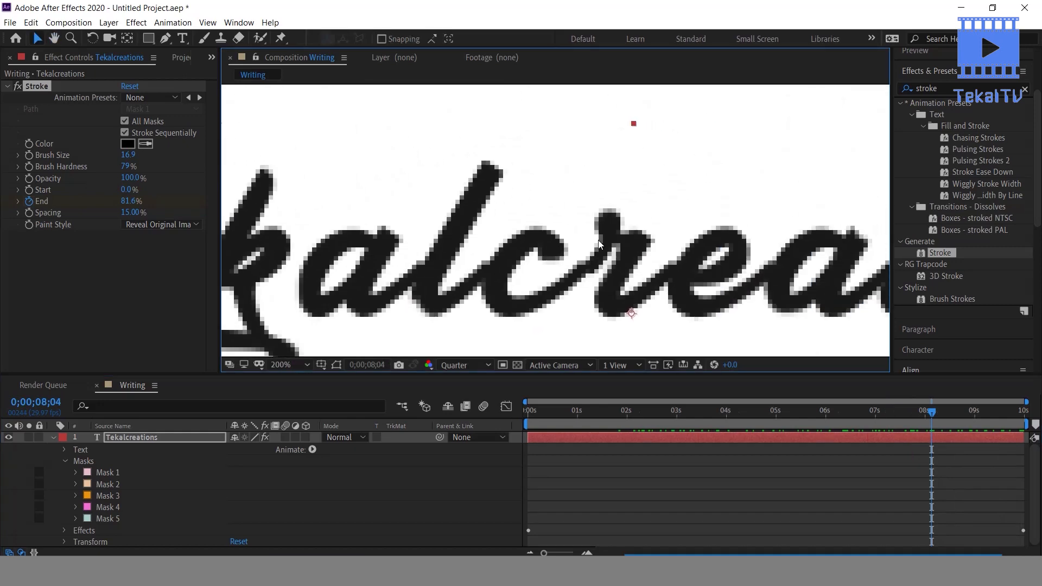
scroll(408, 216, "down", 2)
scroll(608, 216, "up", 4)
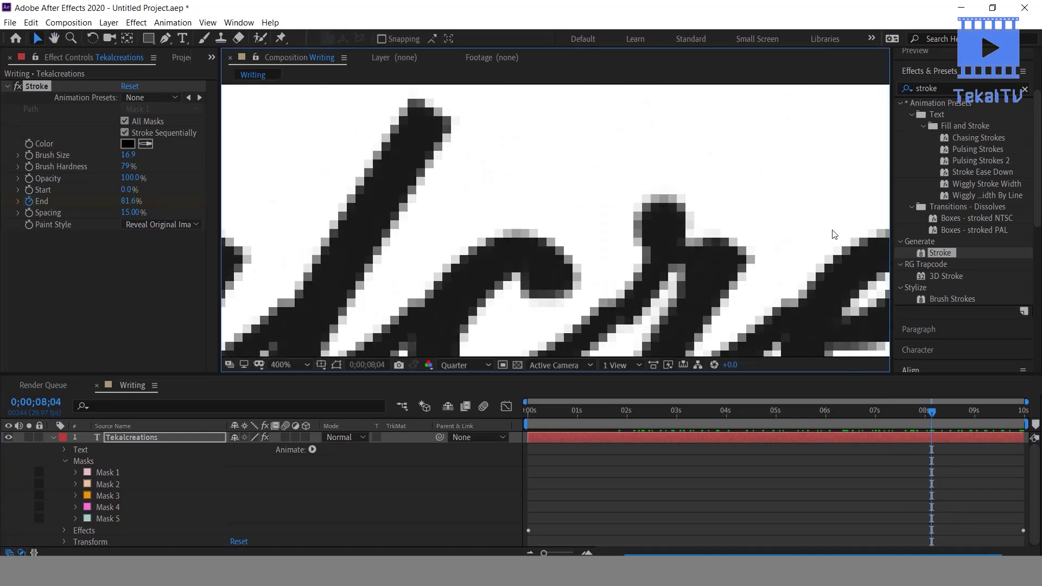
scroll(803, 225, "down", 3)
scroll(633, 222, "up", 2)
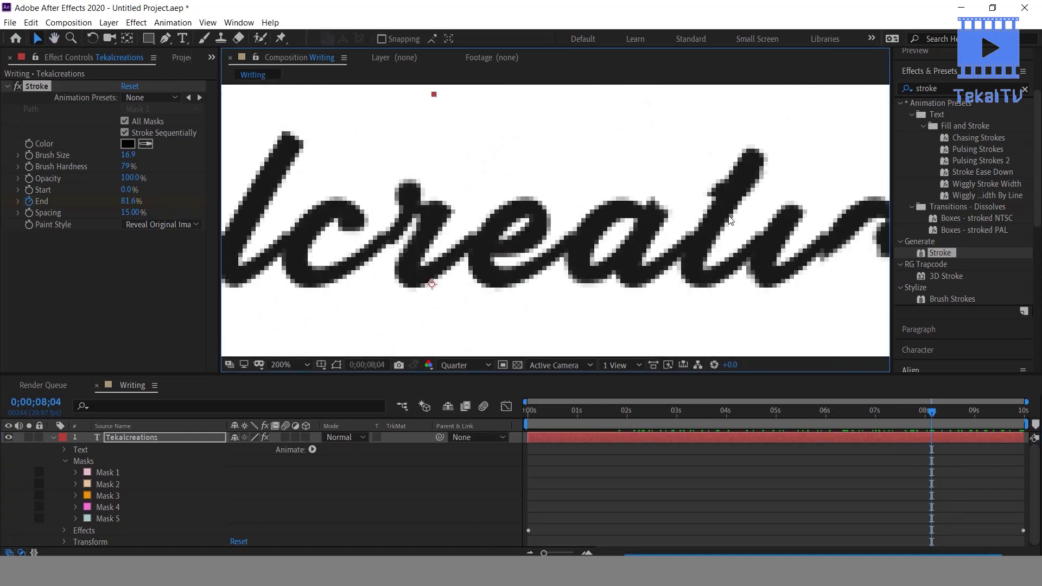
Step: Show the mask paths at 0;00;07;15 and reposition Mask 3's uppermost point on the "t" at the letter's tip
mouse_move(940, 412)
left_mouse_down()
mouse_move(994, 409)
mouse_move(849, 417)
mouse_move(900, 417)
left_mouse_up()
left_click(336, 368)
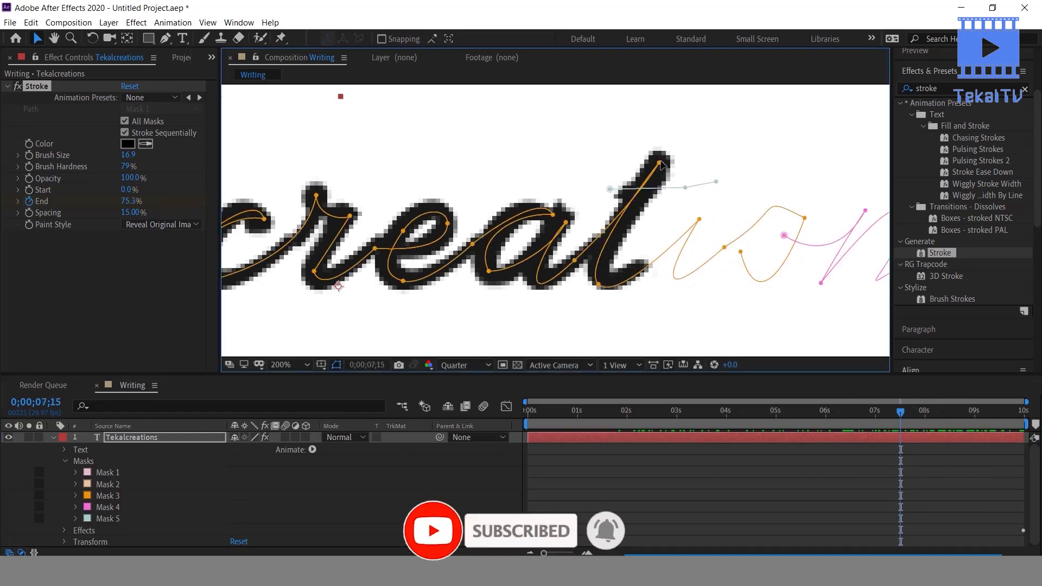
left_click_drag(658, 163, 668, 164)
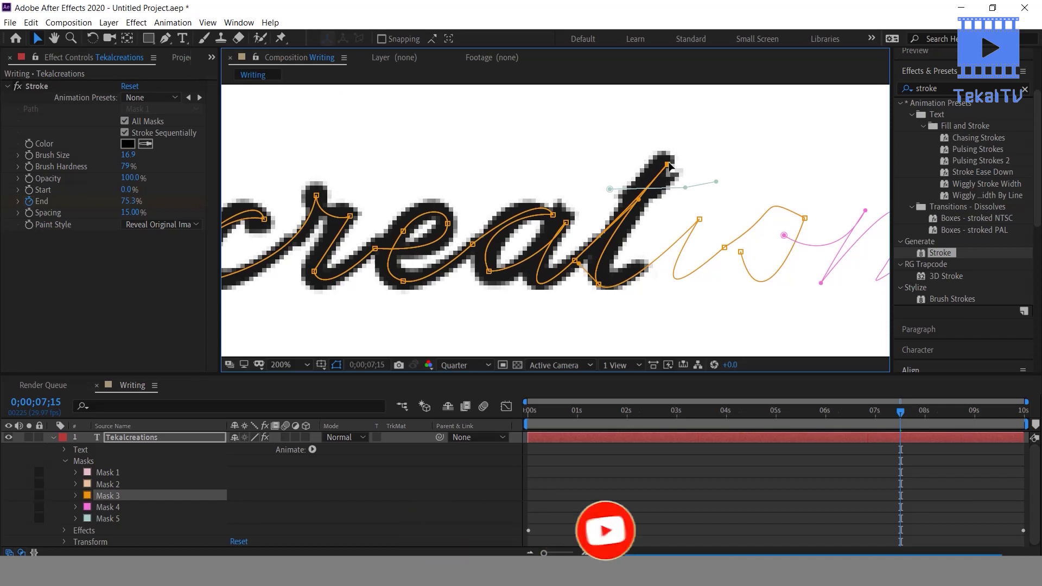
mouse_move(903, 417)
left_mouse_down()
mouse_move(832, 407)
mouse_move(913, 380)
left_mouse_up()
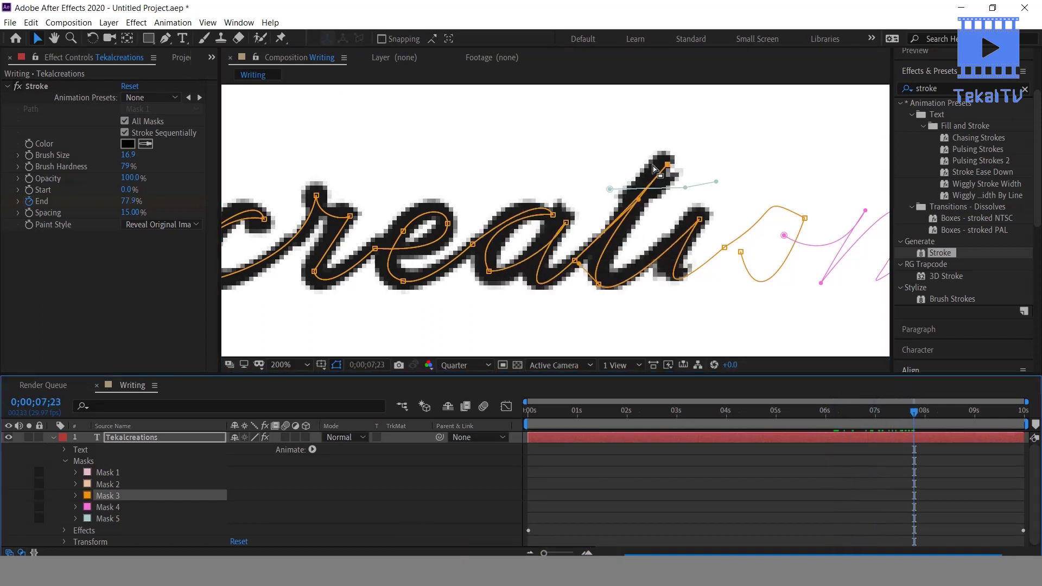
left_click_drag(666, 163, 661, 157)
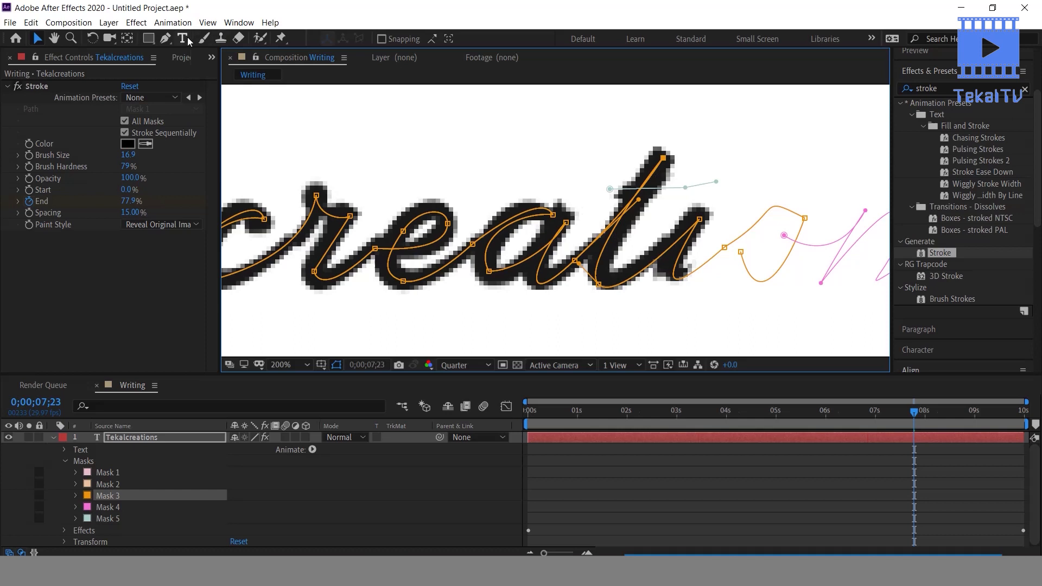
Step: Add two points to Mask 3 along the stem of the "t" with the Pen tool and align them with the stem
left_click(162, 40)
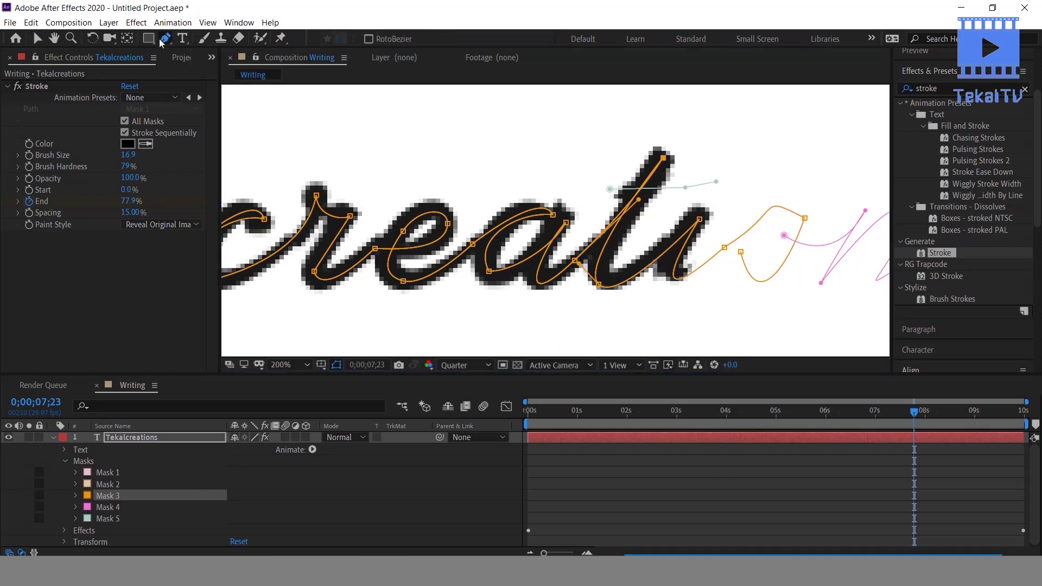
left_click(591, 245)
mouse_move(598, 238)
left_mouse_down()
mouse_move(604, 227)
mouse_move(610, 240)
left_mouse_up()
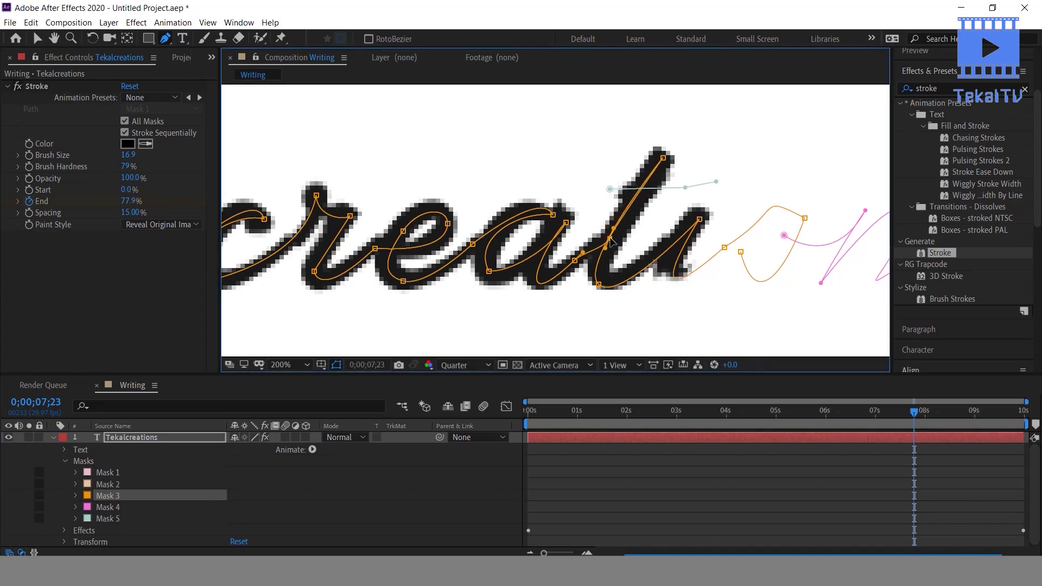
left_click(627, 210)
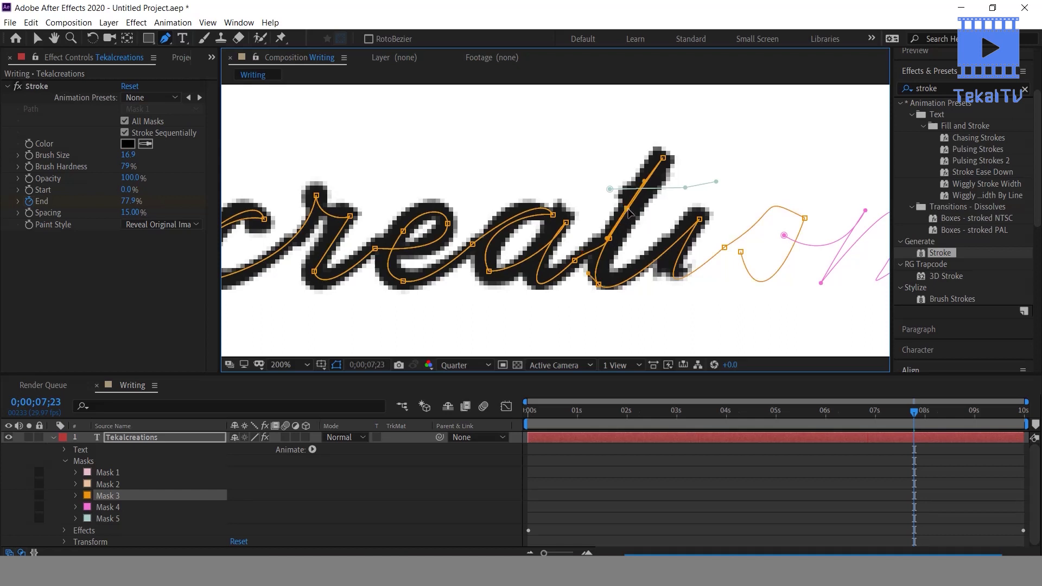
left_click_drag(627, 208, 631, 214)
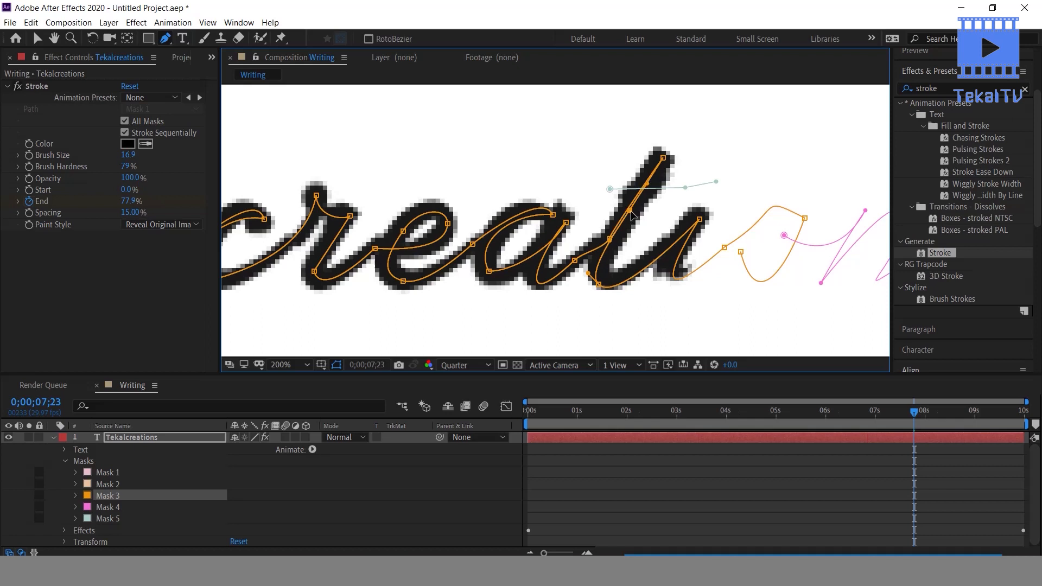
Step: Preview the full reveal from the first frame and check the finished text at 0;00;09;29 with the mask paths hidden
mouse_move(916, 419)
left_mouse_down()
mouse_move(999, 415)
mouse_move(1002, 429)
mouse_move(989, 428)
mouse_move(1030, 426)
mouse_move(418, 435)
left_mouse_up()
scroll(527, 252, "down", 2)
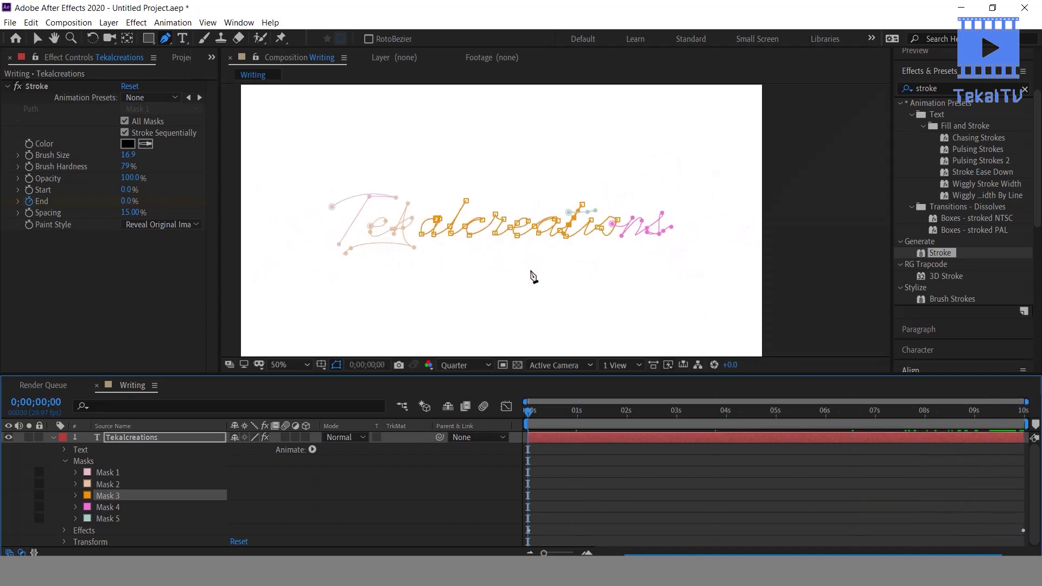
key("space")
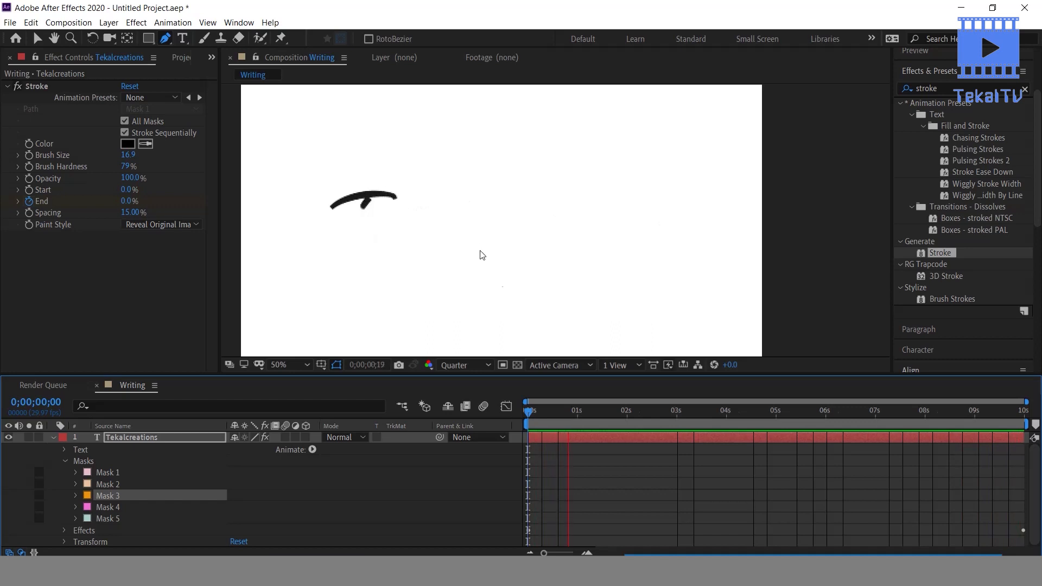
left_click_drag(940, 414, 1023, 415)
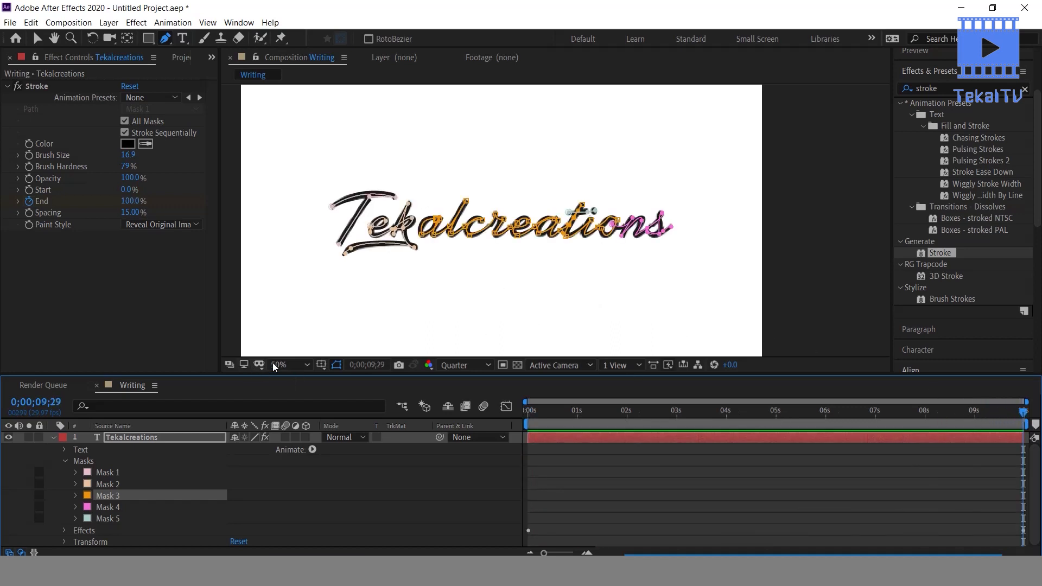
left_click(335, 367)
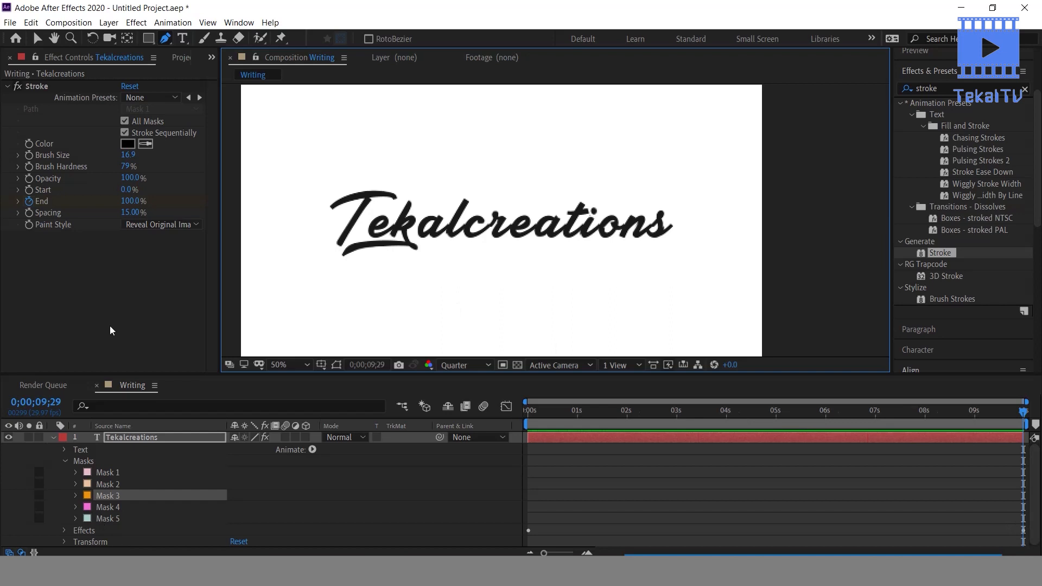
Step: Show the Tekalcreations layer's keyframes and move the 100% End keyframe to just past the 7-second mark
left_click(173, 438)
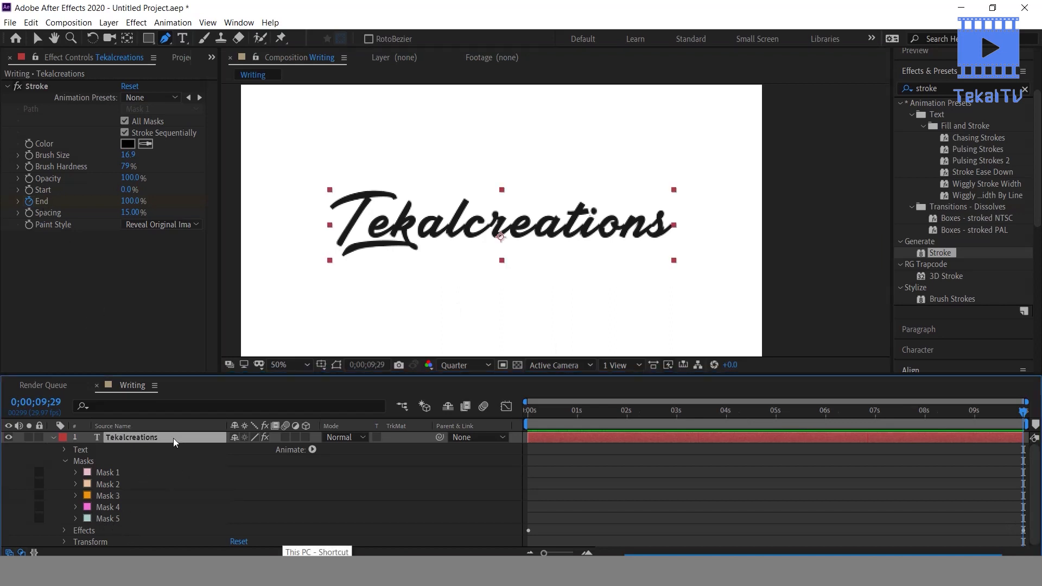
key("u")
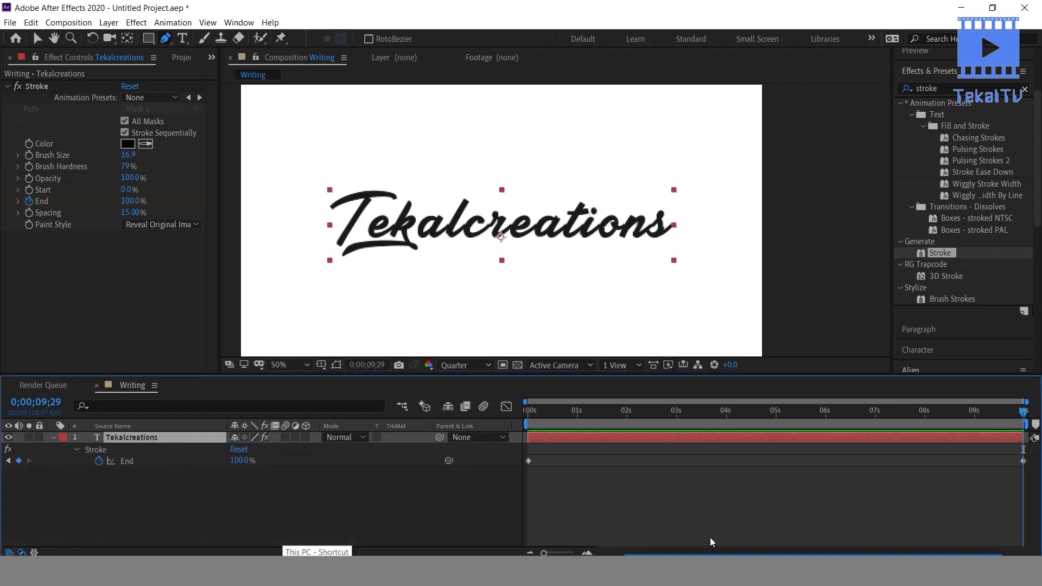
left_click_drag(1025, 460, 1006, 470)
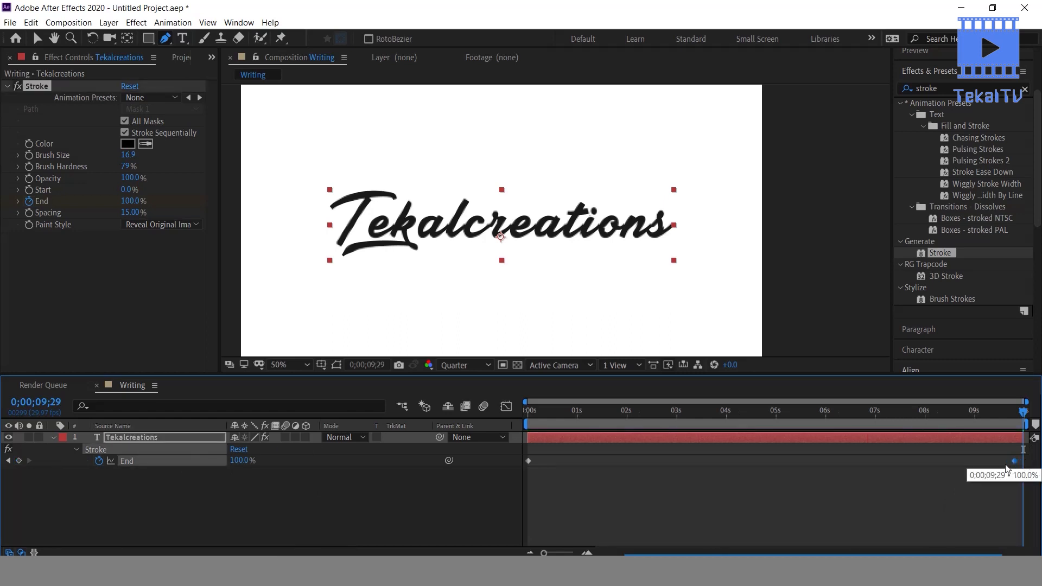
left_click_drag(828, 460, 879, 466)
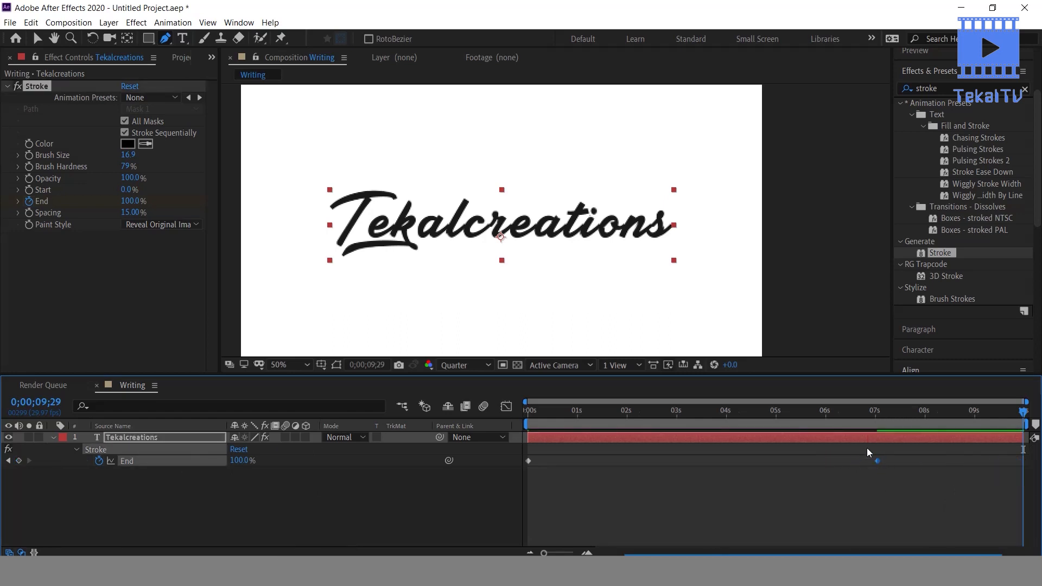
Step: Split the Tekalcreations layer at 0;00;07;05 and delete the Stroke effect from the second segment
left_click(867, 448)
left_click(891, 416)
left_click_drag(891, 415, 883, 415)
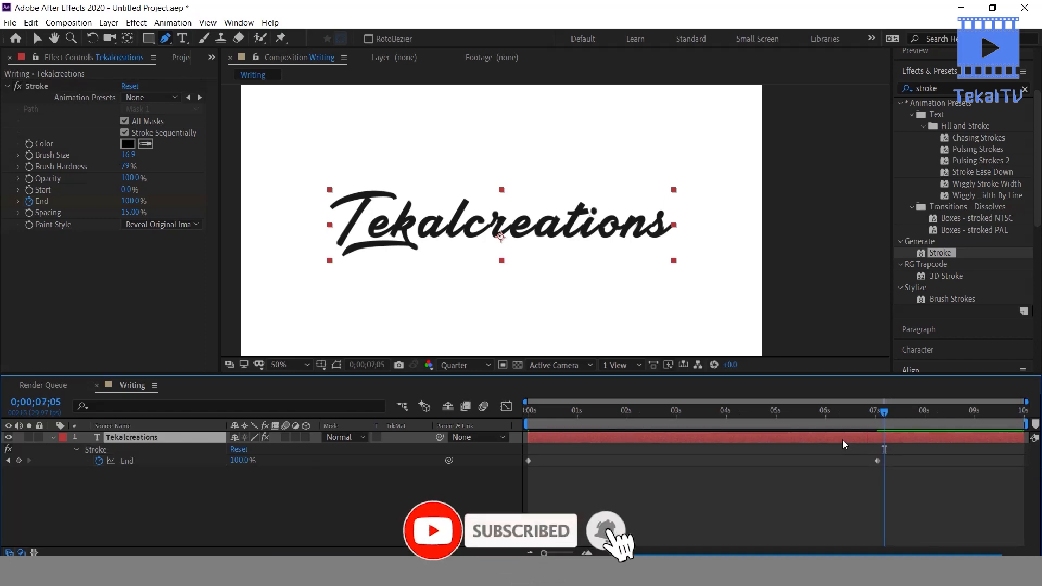
key("ctrl+shift+d")
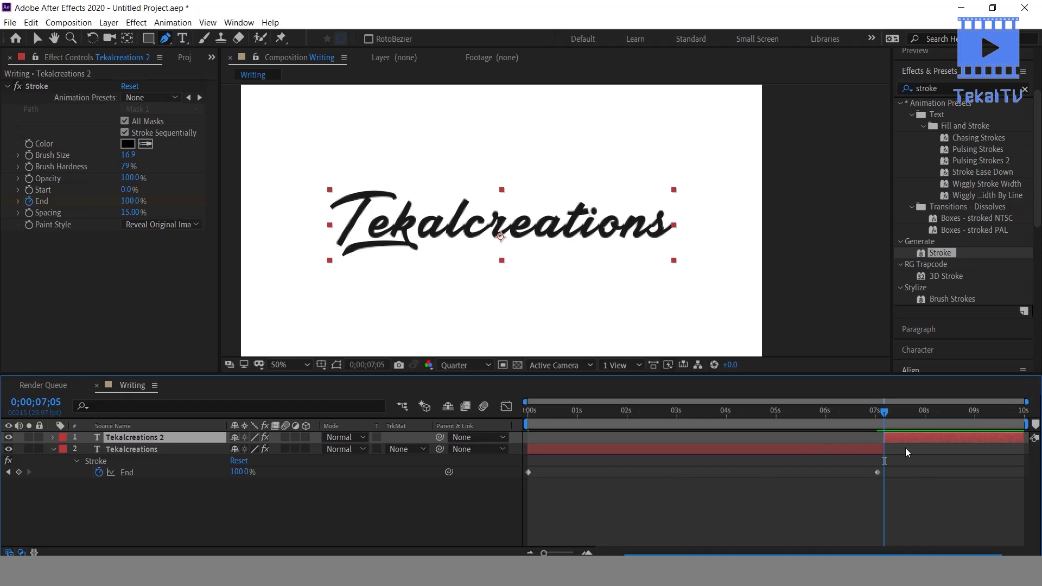
left_click(59, 83)
key("Delete")
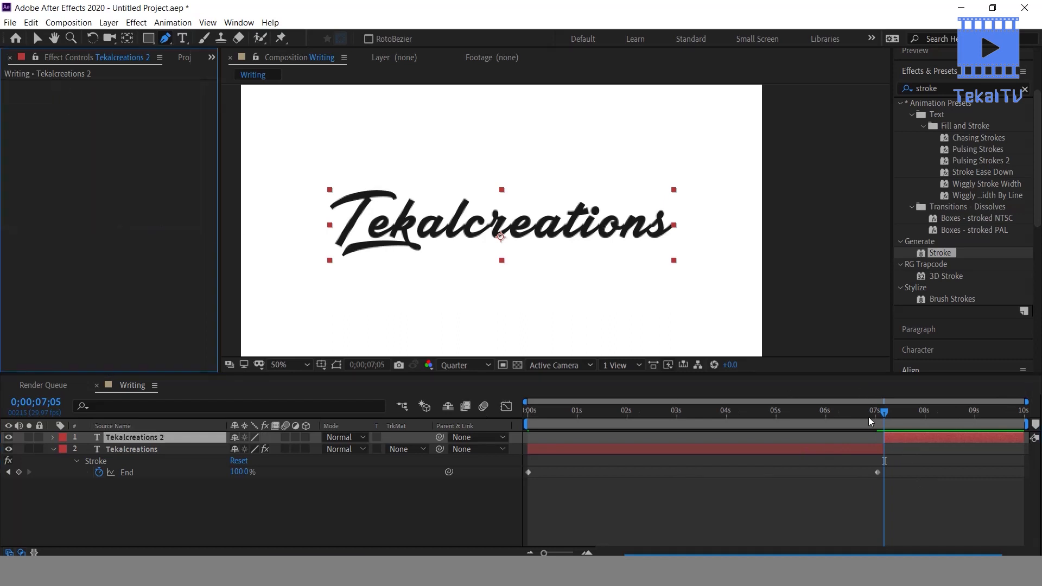
Step: Preview the reveal from the first frame through the switch to the clean text segment
left_click_drag(868, 417, 443, 419)
key("space")
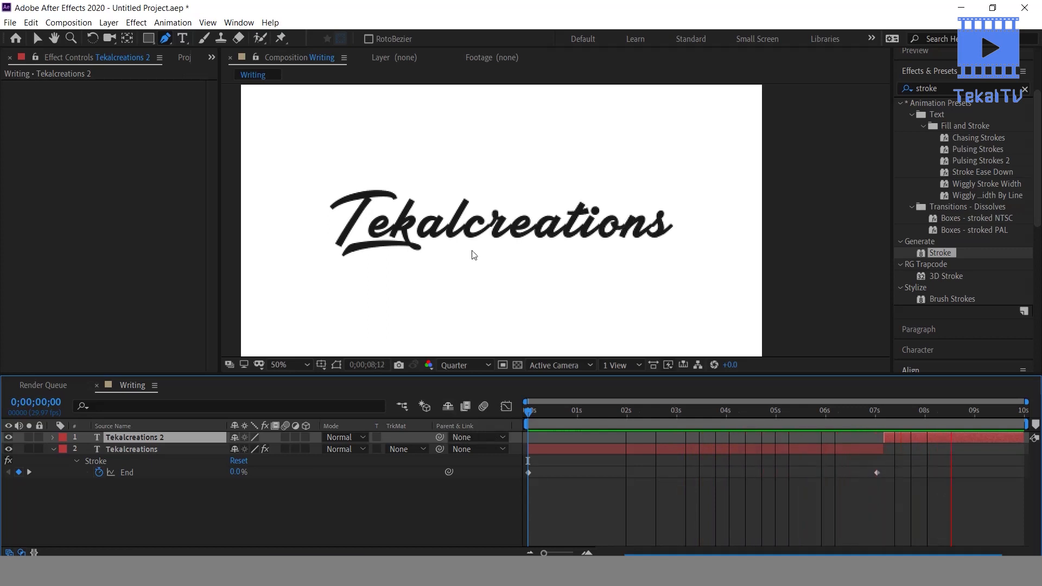
key("space")
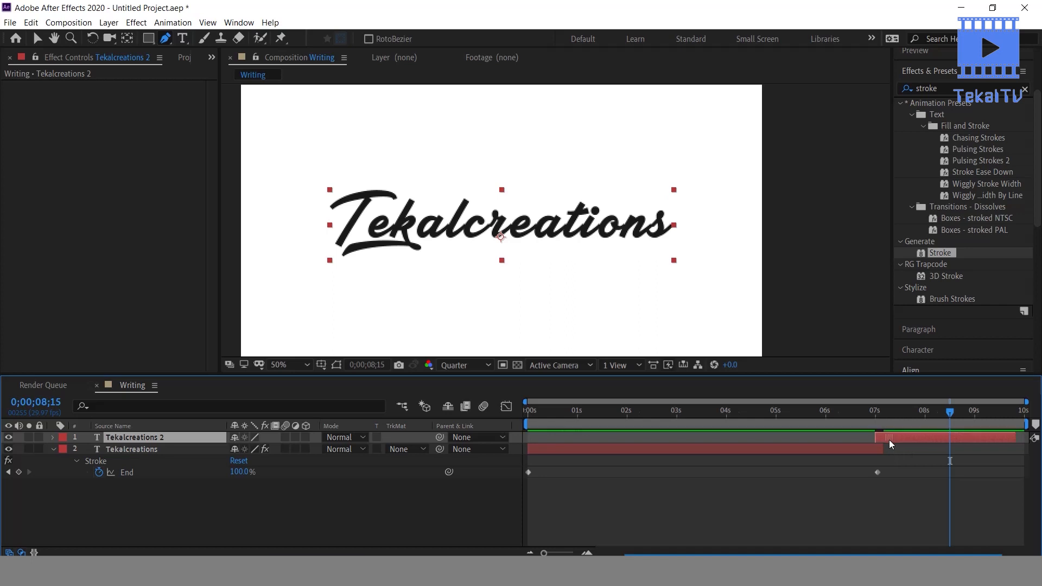
Step: Shift the Tekalcreations 2 layer to start at about 7 seconds, overlapping the stroked layer, and extend its out point to the composition's end
left_click_drag(1018, 436, 1028, 437)
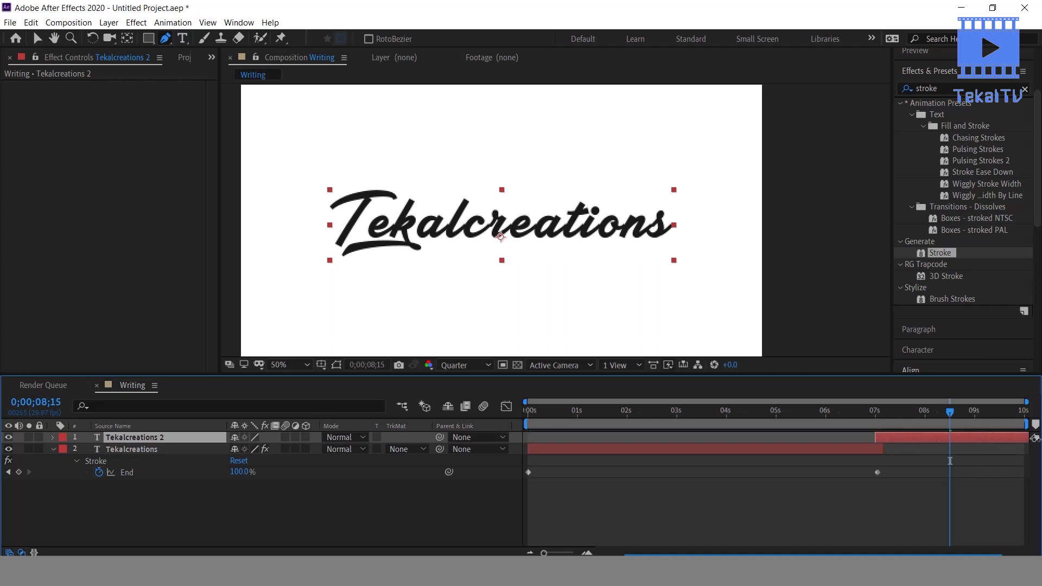
left_click_drag(890, 417, 877, 428)
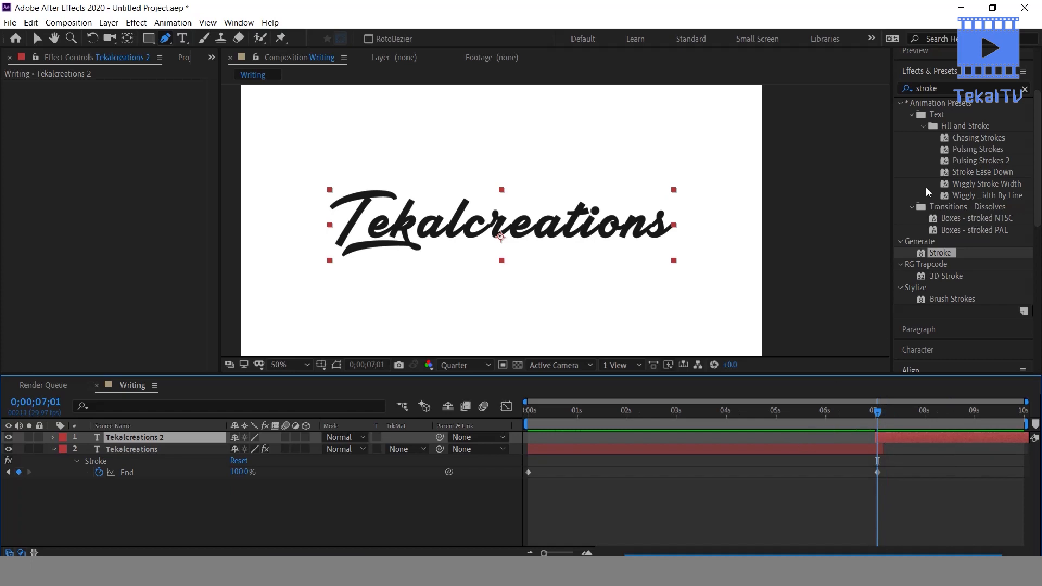
Step: Fade in the Tekalcreations 2 layer with Opacity keyframes of 0% at 0;00;07;00 and 100% at 0;00;07;05
left_click_drag(877, 415, 875, 416)
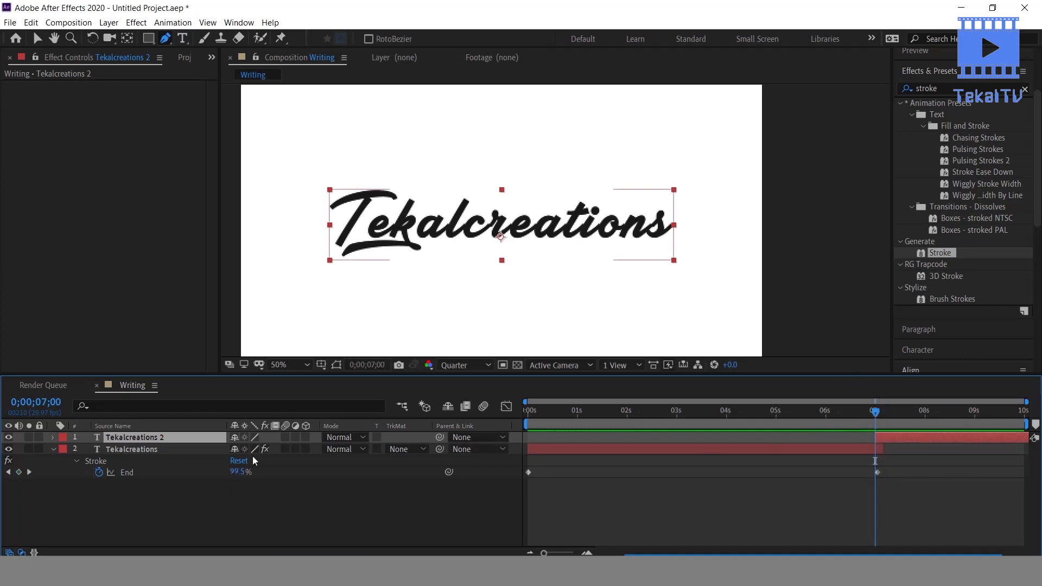
key("t")
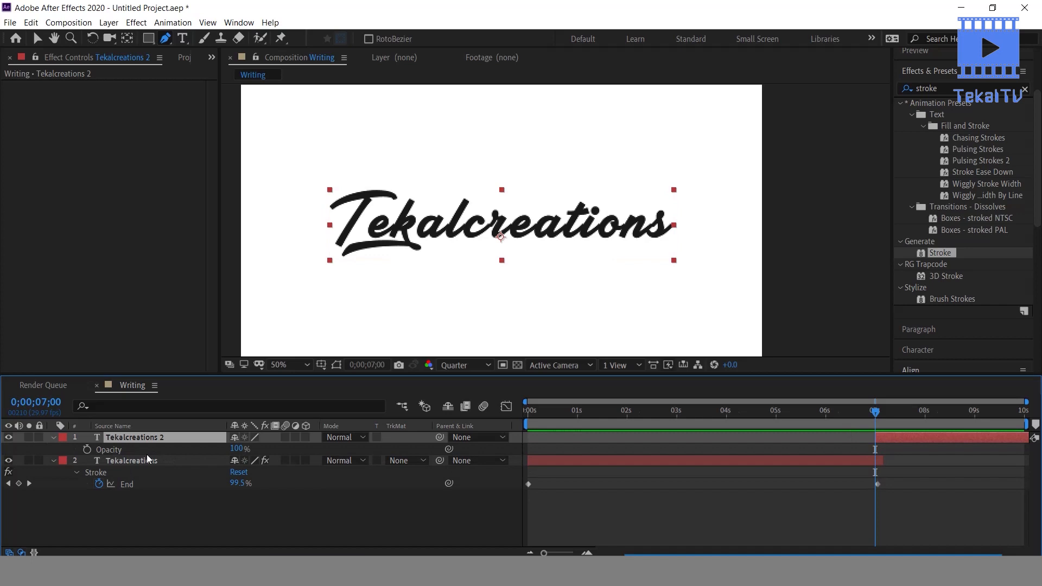
left_click(87, 449)
left_click(236, 449)
type("0")
key("Return")
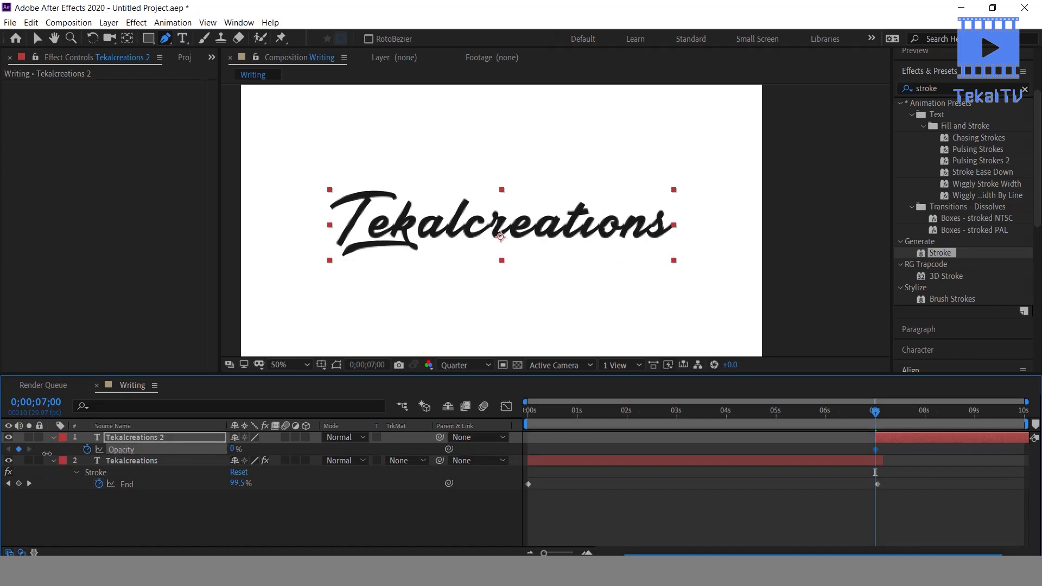
left_click_drag(881, 411, 875, 414)
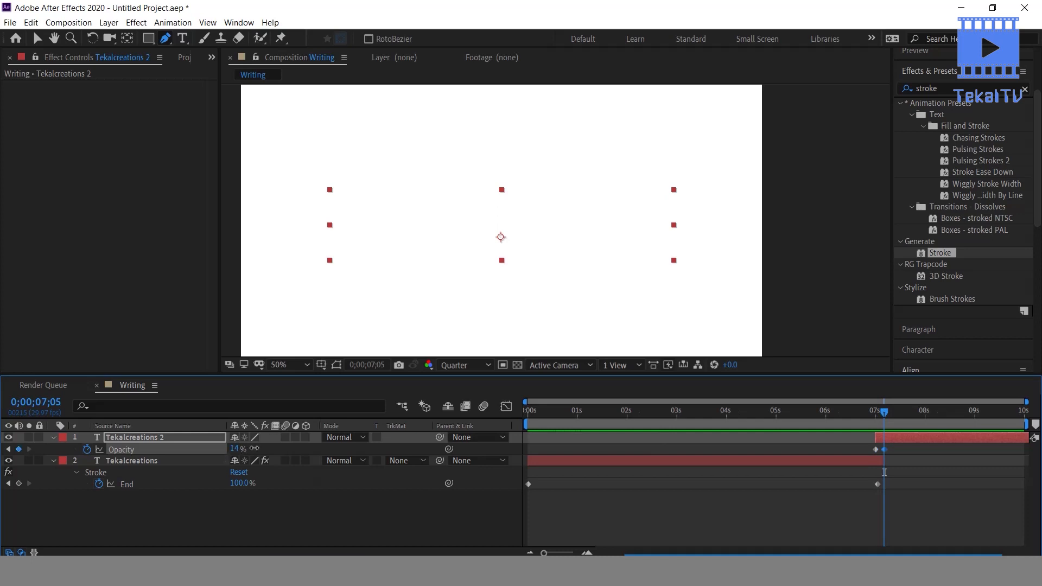
left_click_drag(254, 449, 304, 448)
Step: Check the fade around the 7-second mark, preview the full reveal from the first frame, and deselect the layer
left_click_drag(867, 419, 780, 419)
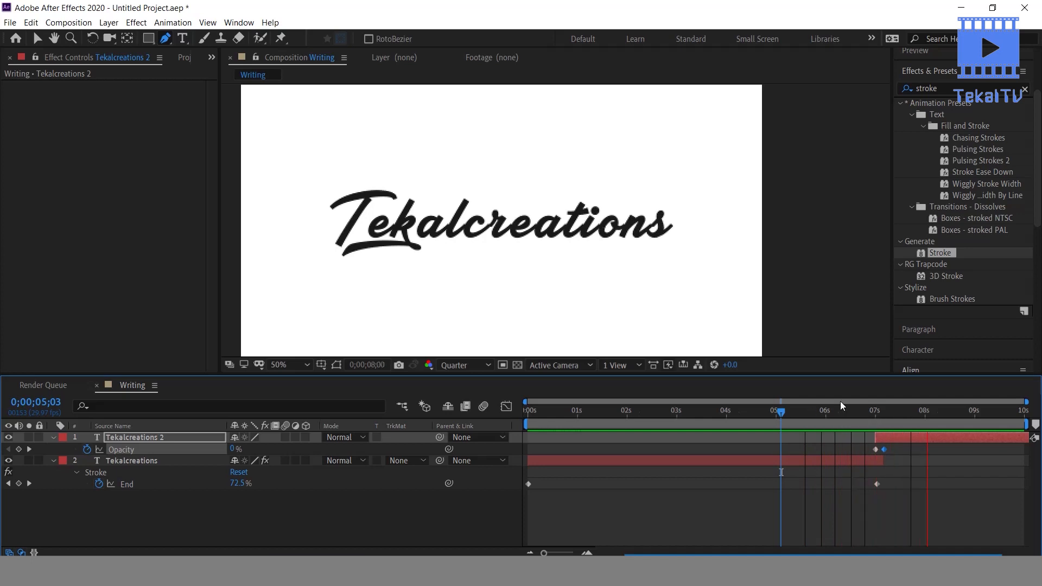
mouse_move(878, 419)
left_mouse_down()
mouse_move(870, 428)
mouse_move(891, 431)
left_mouse_up()
left_click_drag(891, 431, 894, 432)
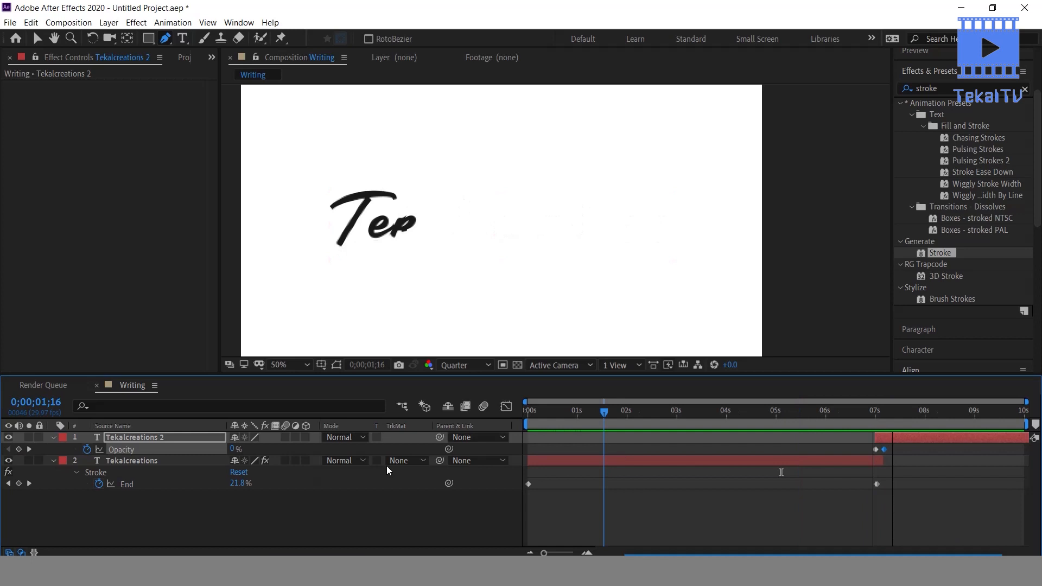
key("Home")
key("space")
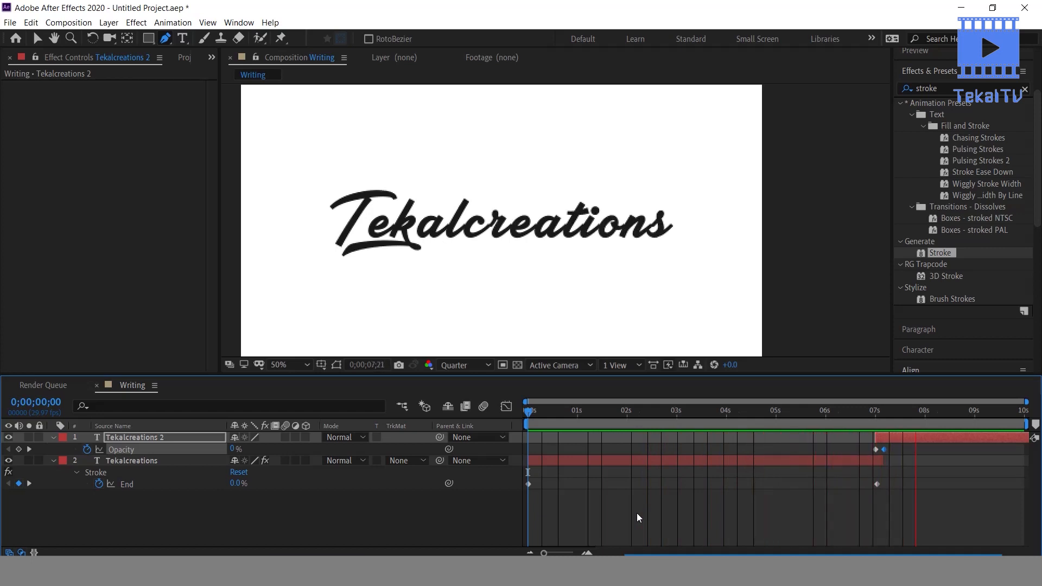
key("space")
left_click(819, 509)
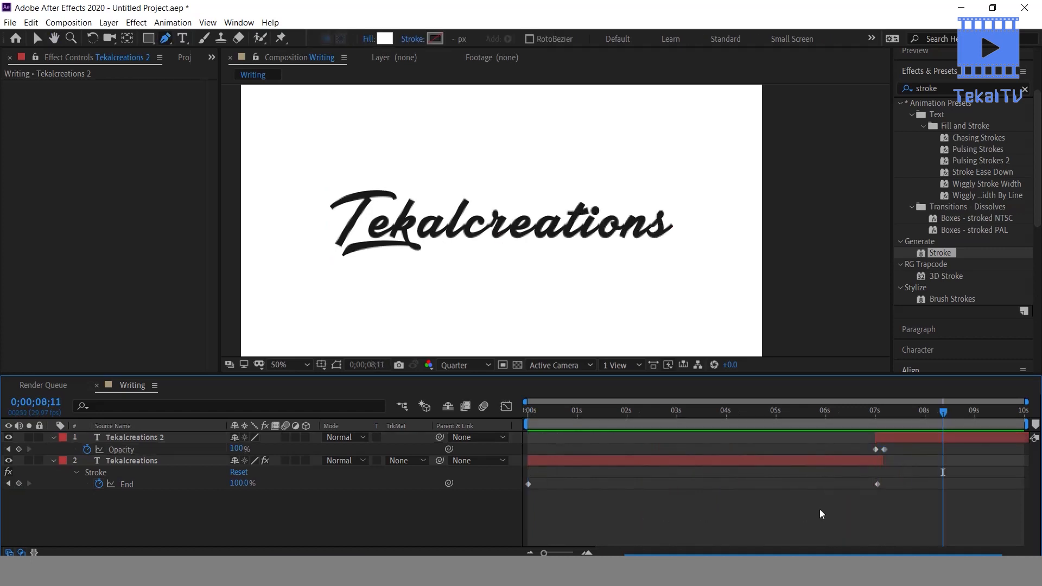